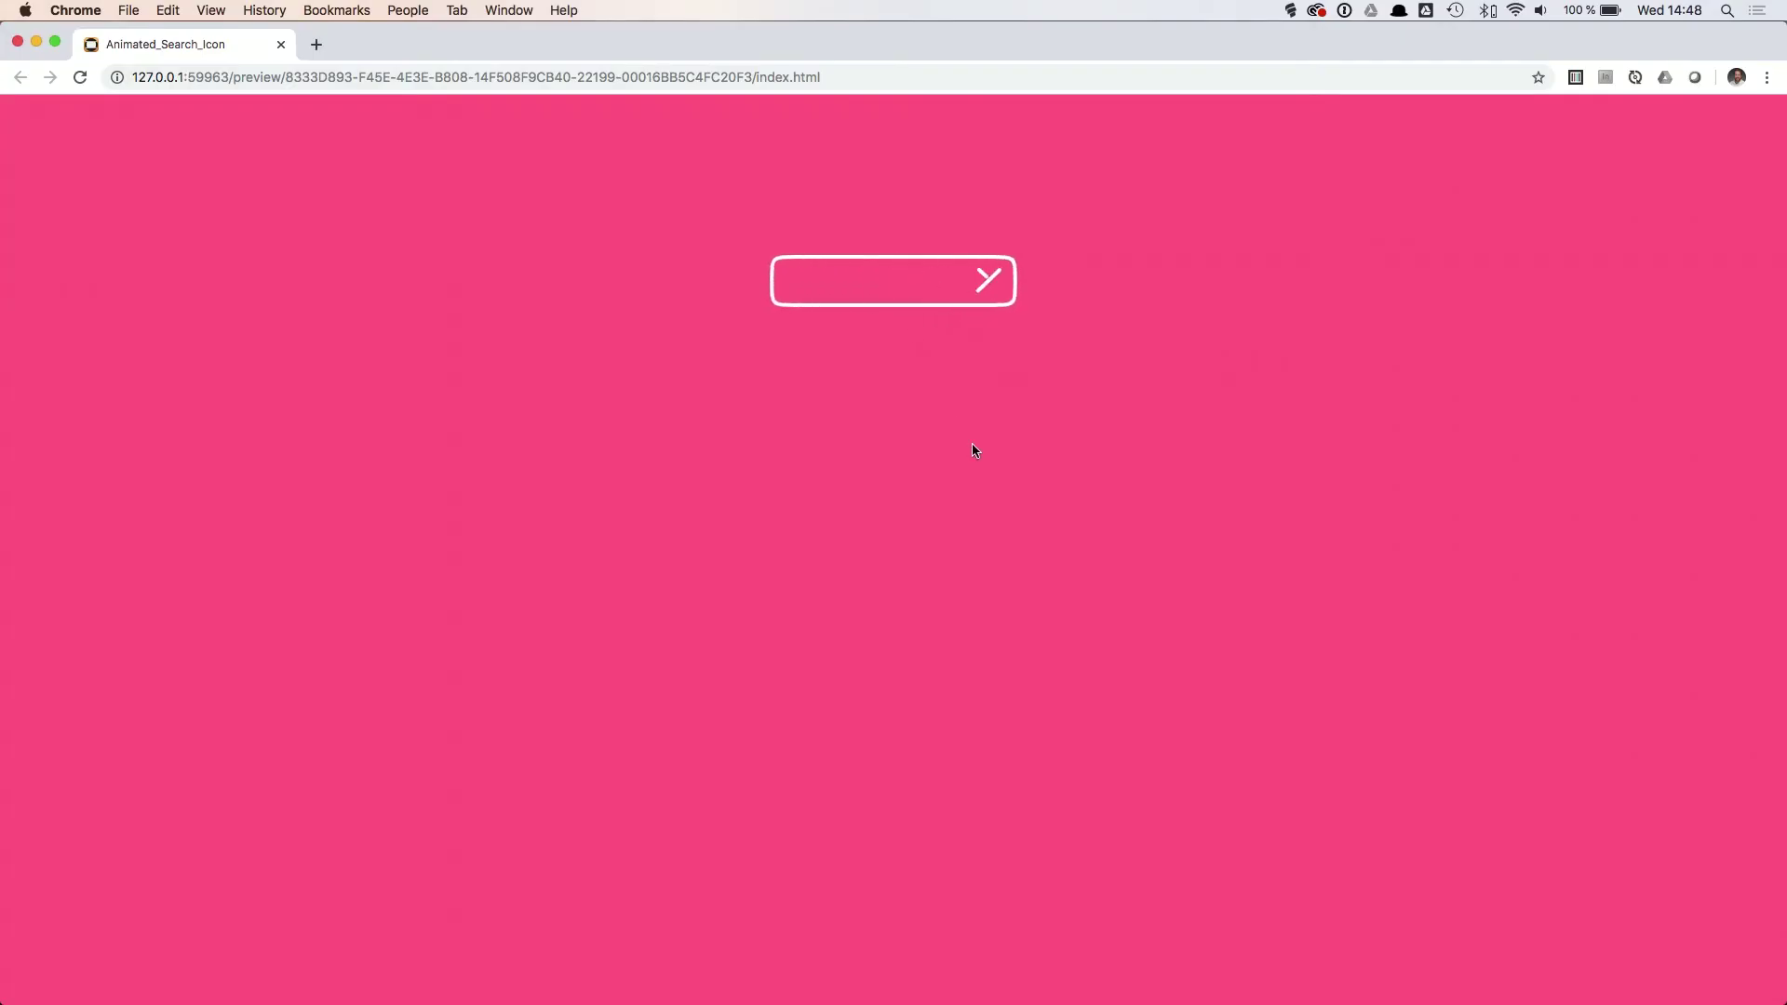
{"action": "left_click", "coordinate": [990, 281]}
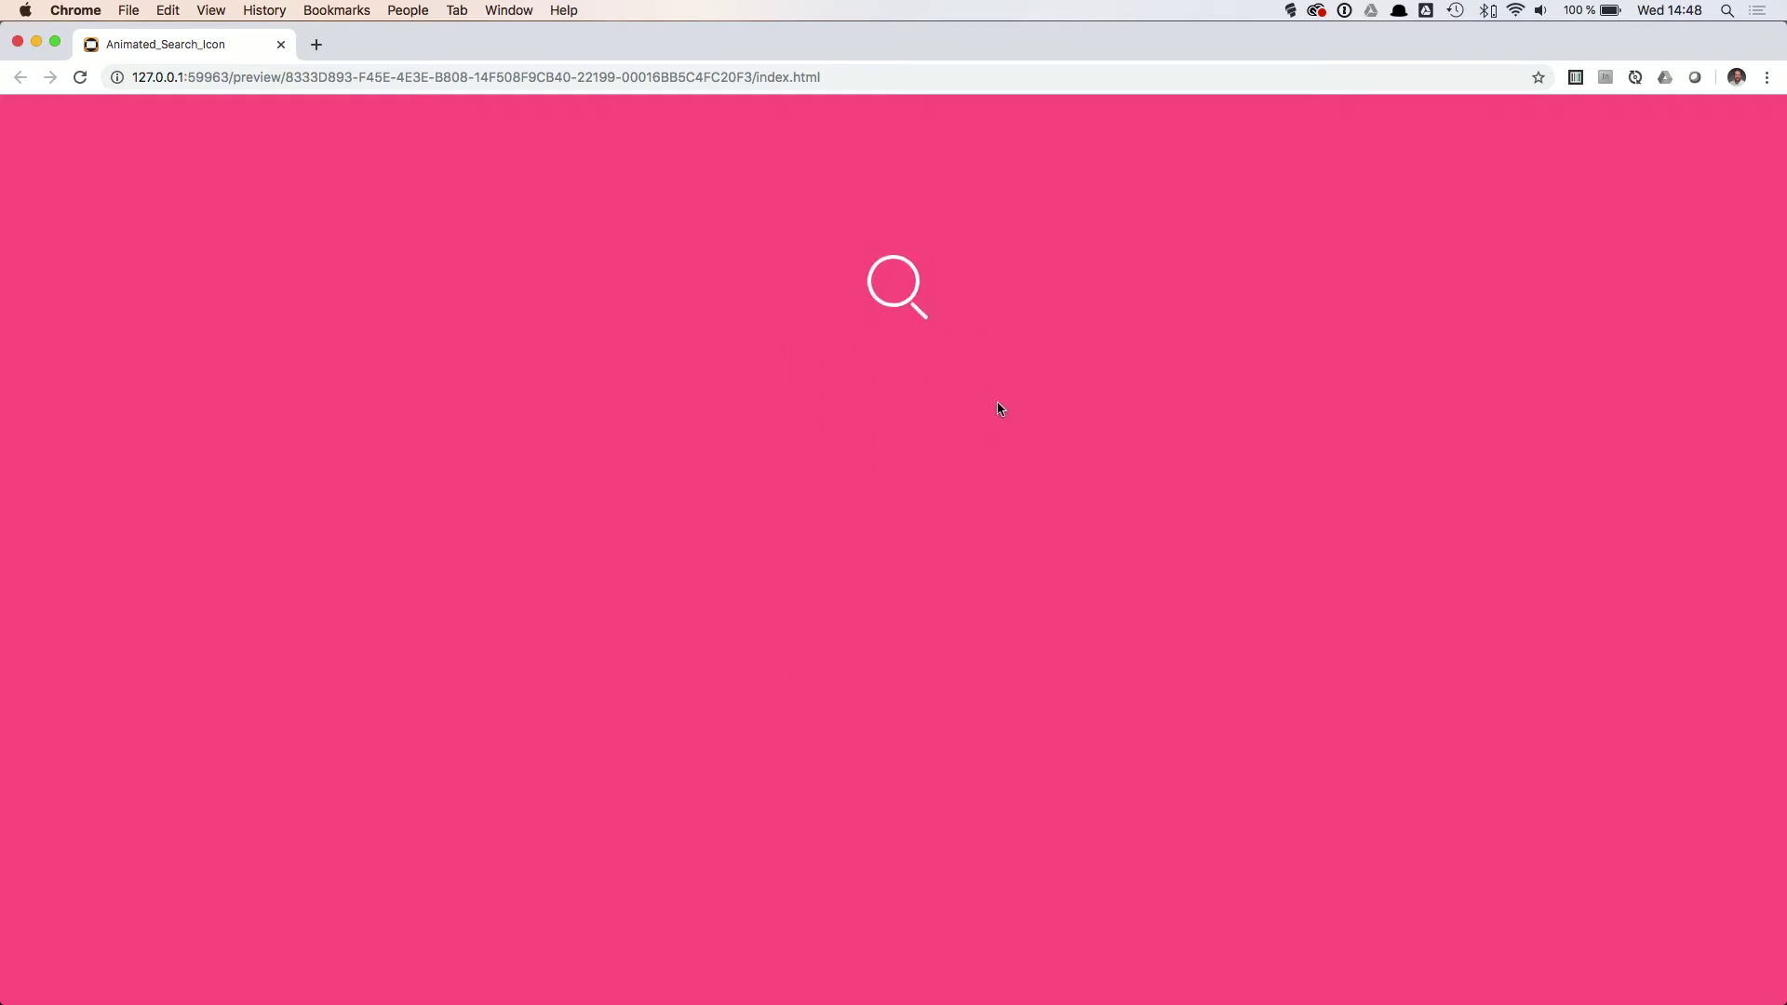
{"action": "left_click", "coordinate": [905, 309]}
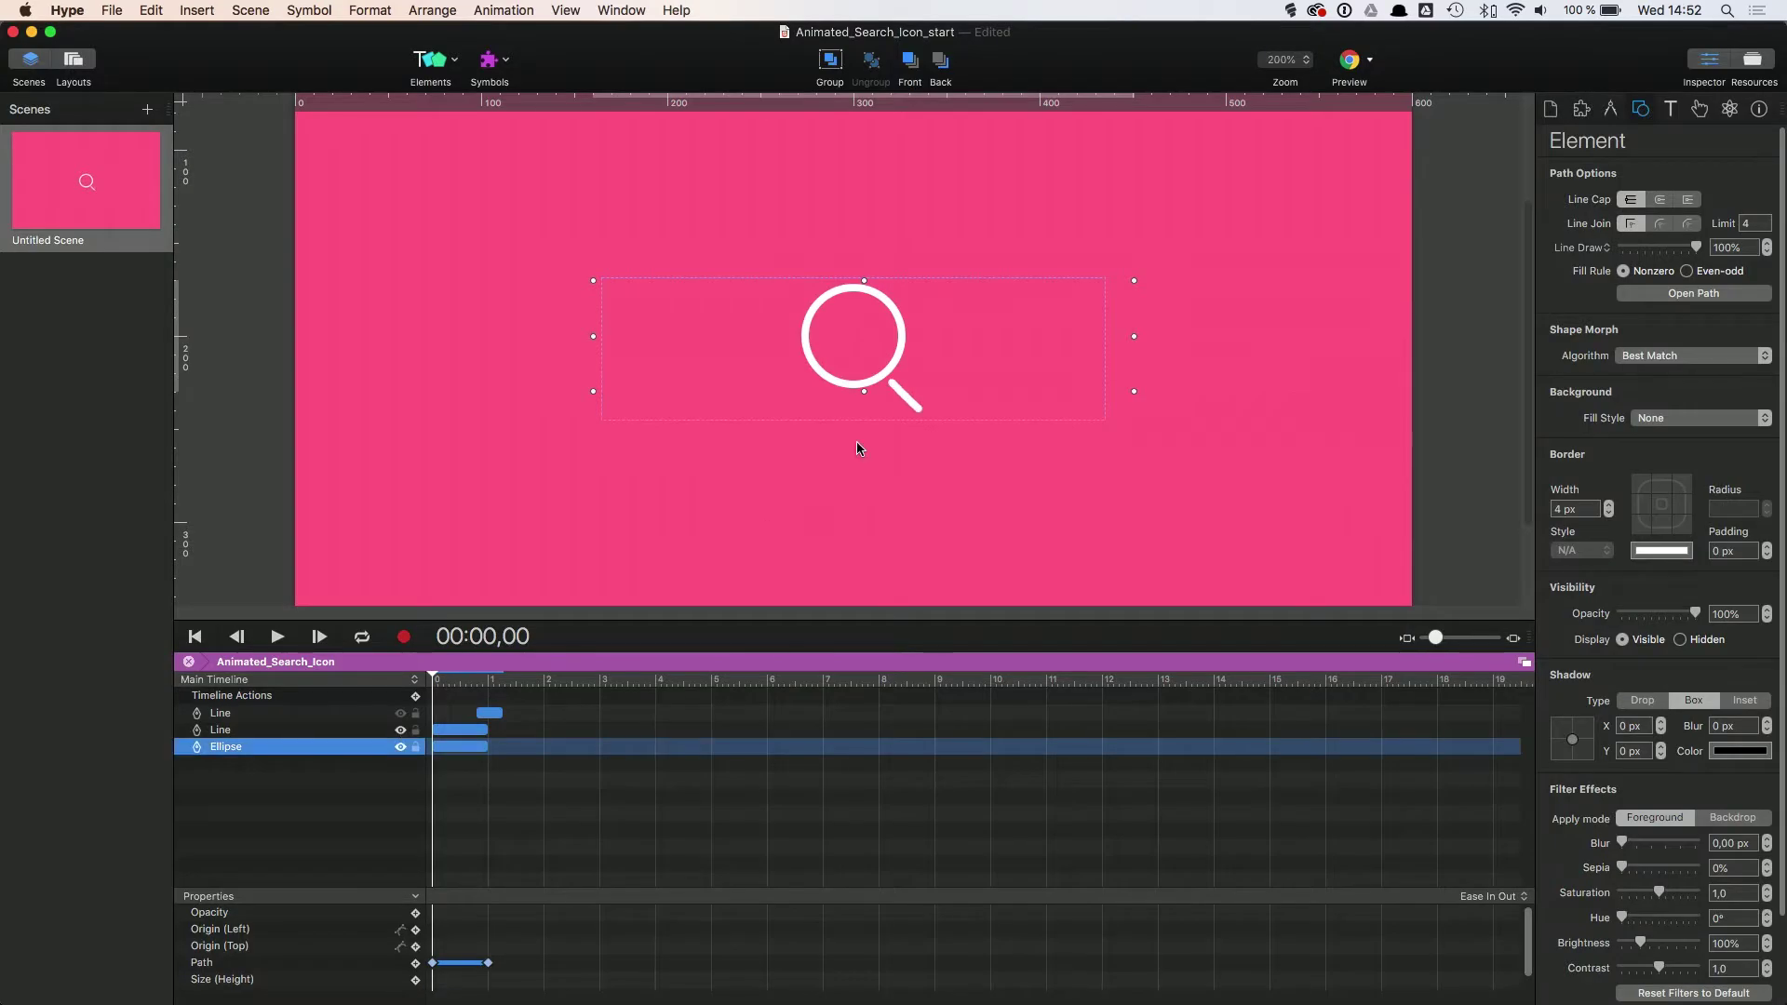
Convert the magnifier's Ellipse layer into an editable vector shape
{"action": "left_click", "coordinate": [909, 412]}
{"action": "left_click", "coordinate": [917, 410]}
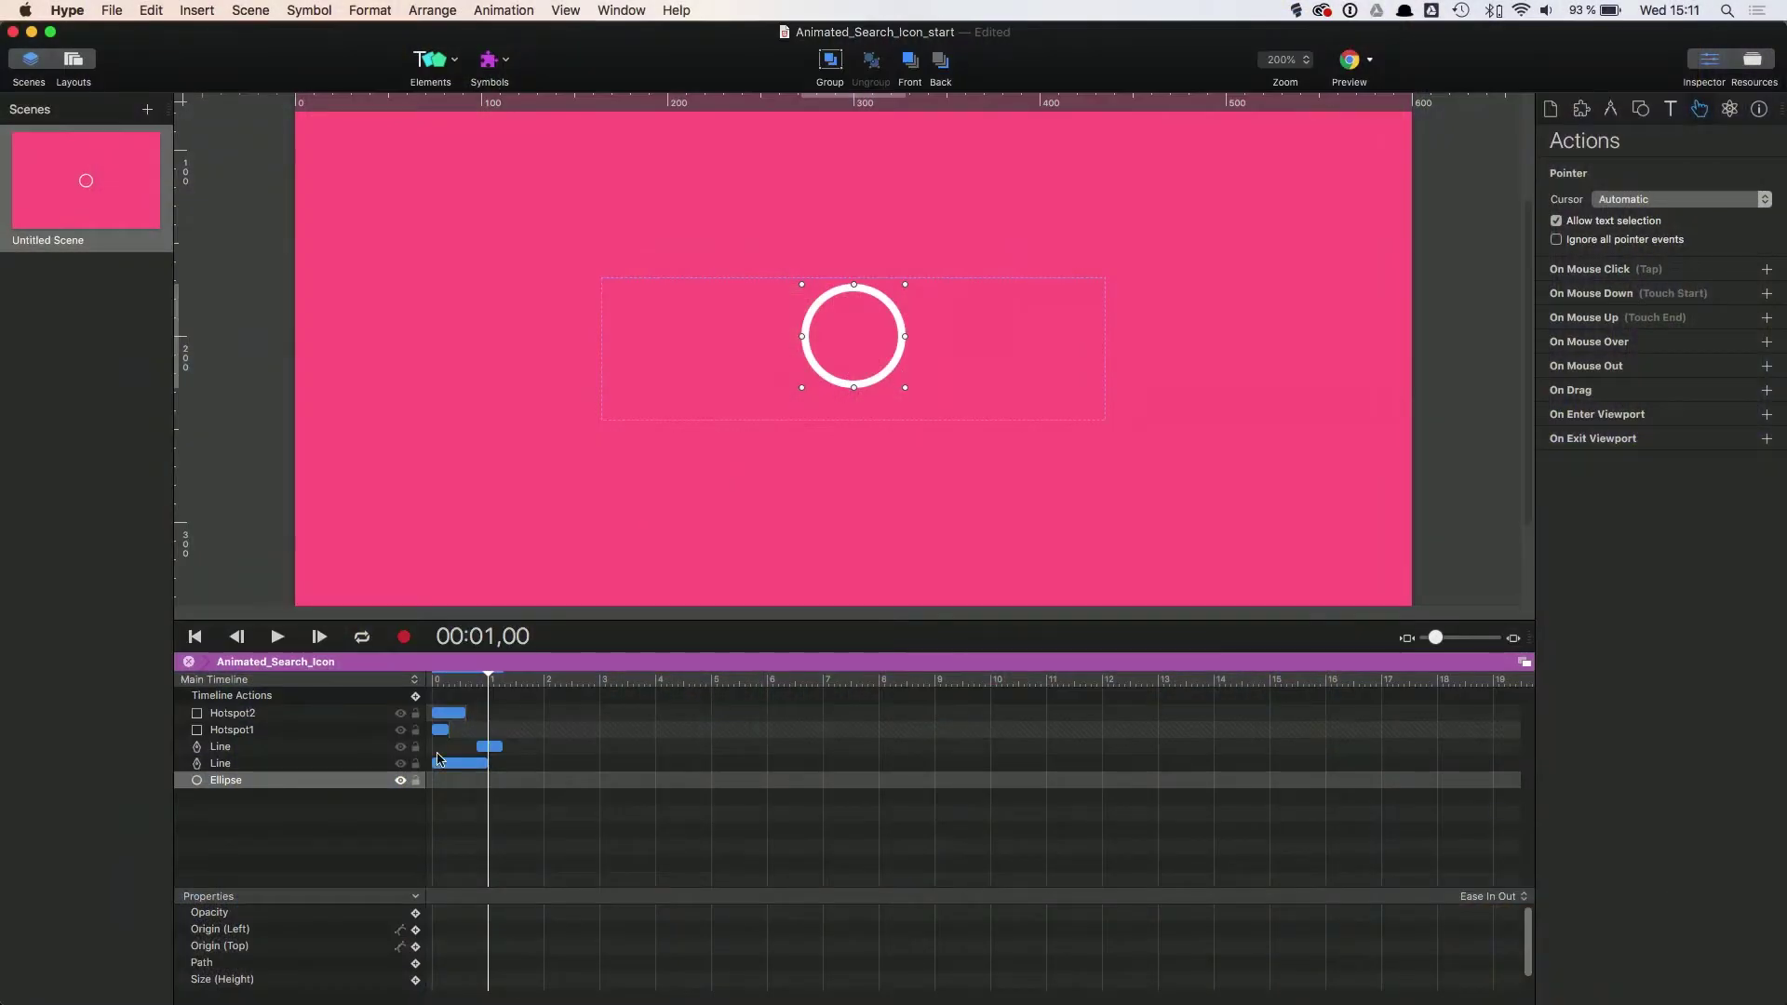
{"action": "left_click", "coordinate": [400, 782]}
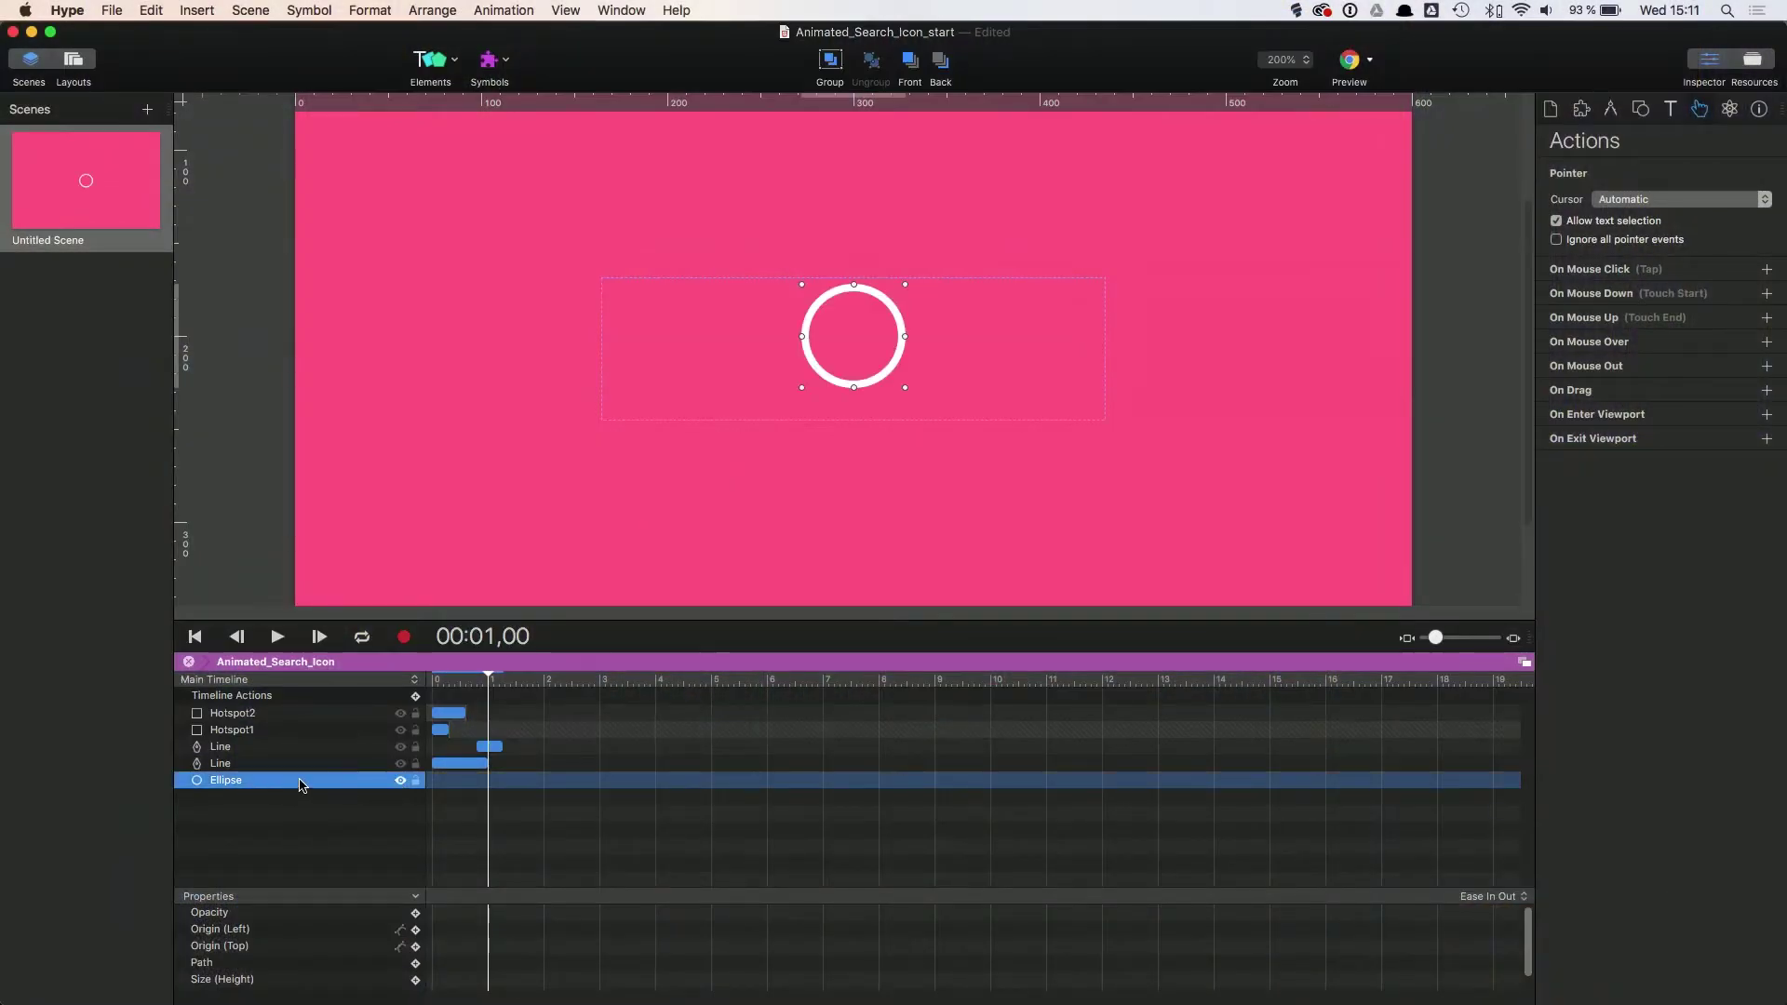
{"action": "left_click", "coordinate": [875, 389]}
{"action": "right_click", "coordinate": [875, 389]}
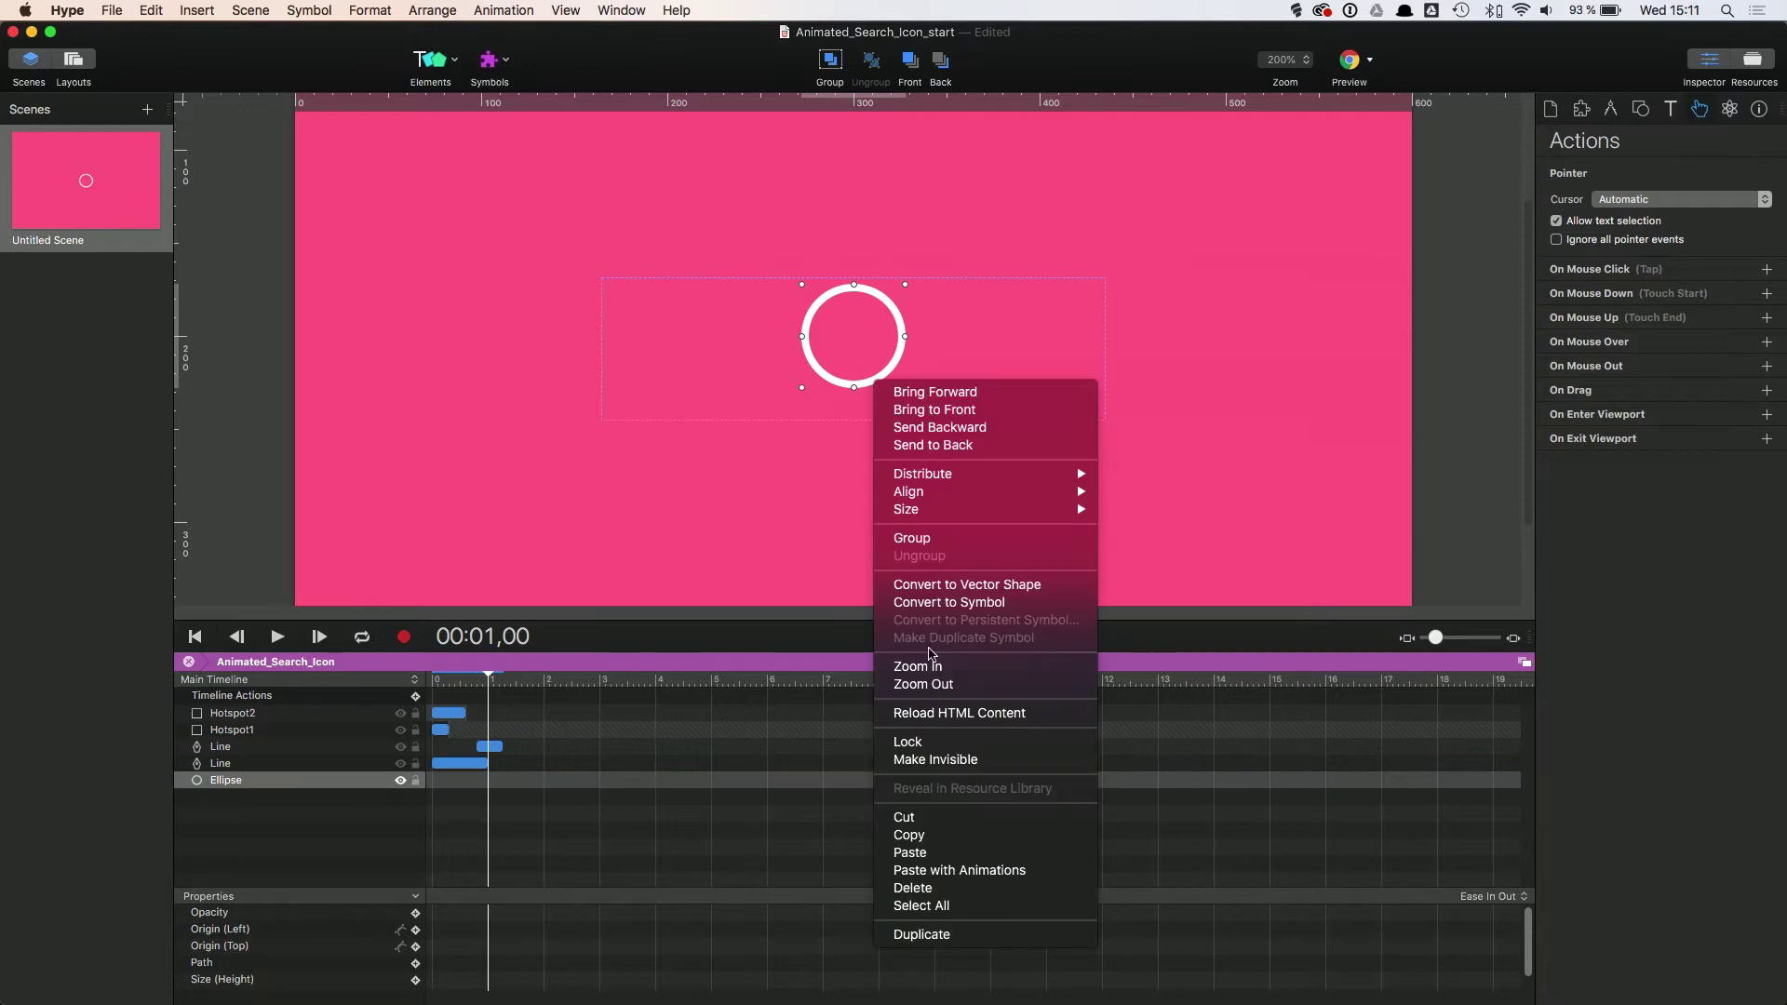
{"action": "left_click", "coordinate": [930, 580]}
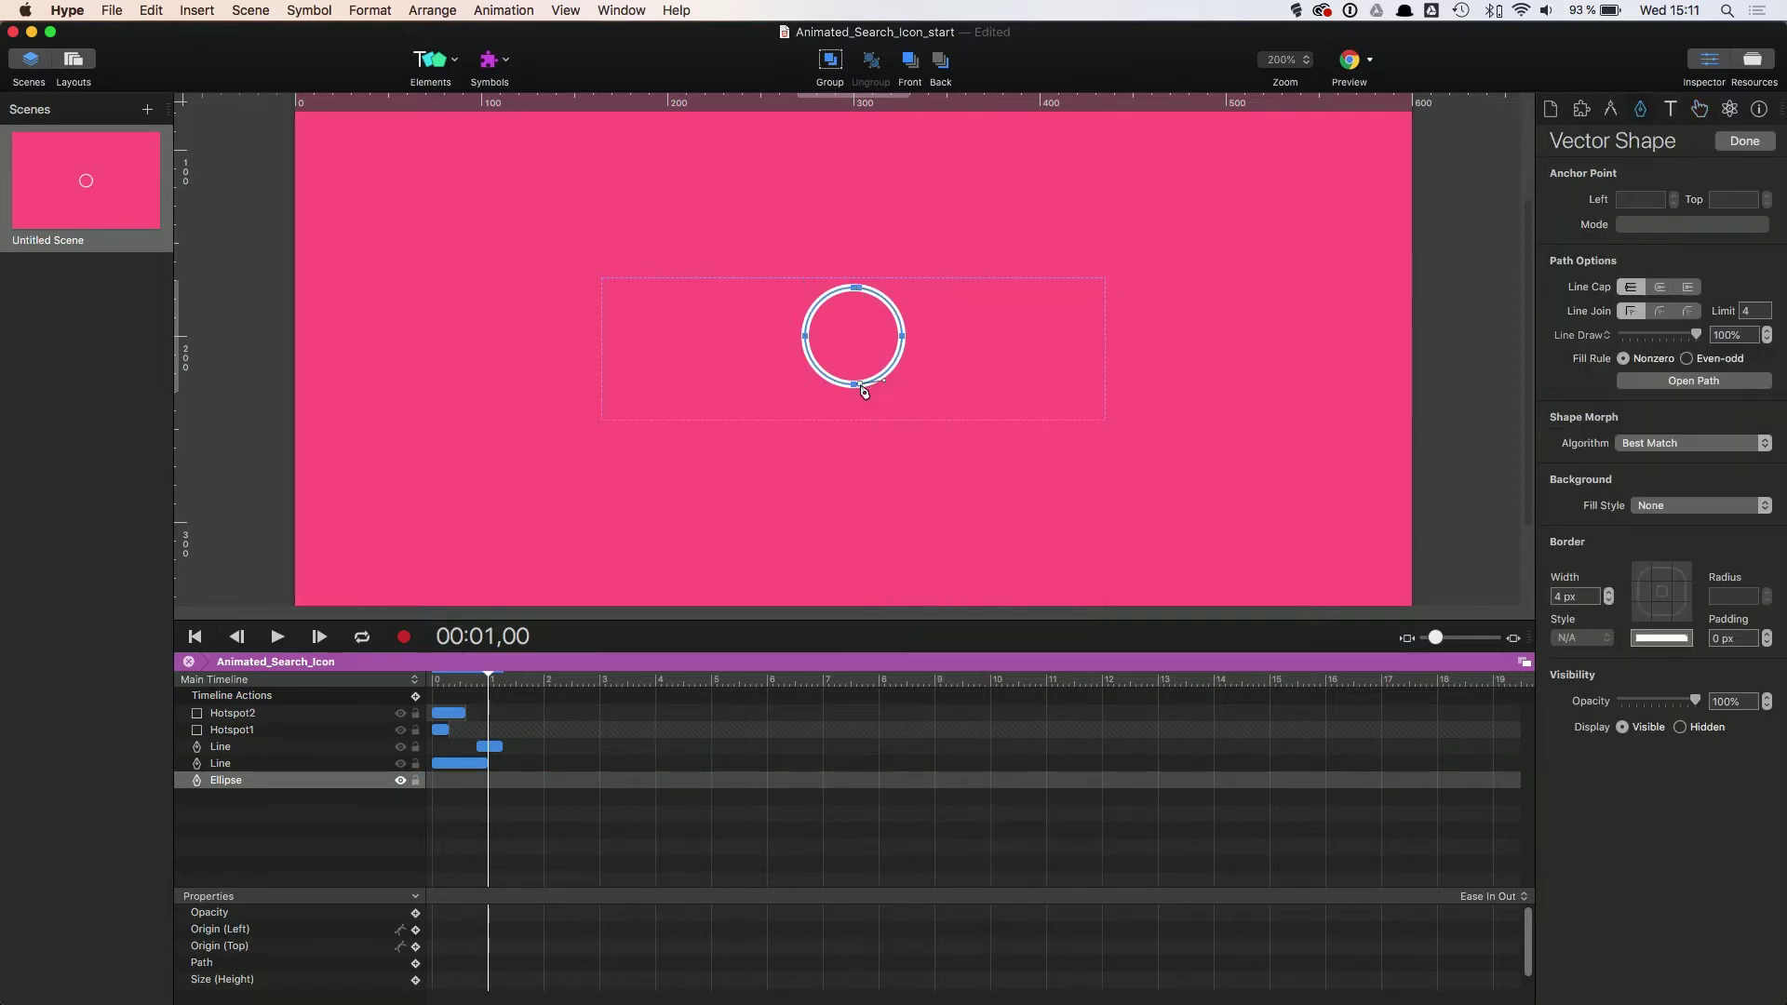
While recording, stretch the circle's right and left anchor points outward into a wide pill
{"action": "left_click", "coordinate": [404, 636]}
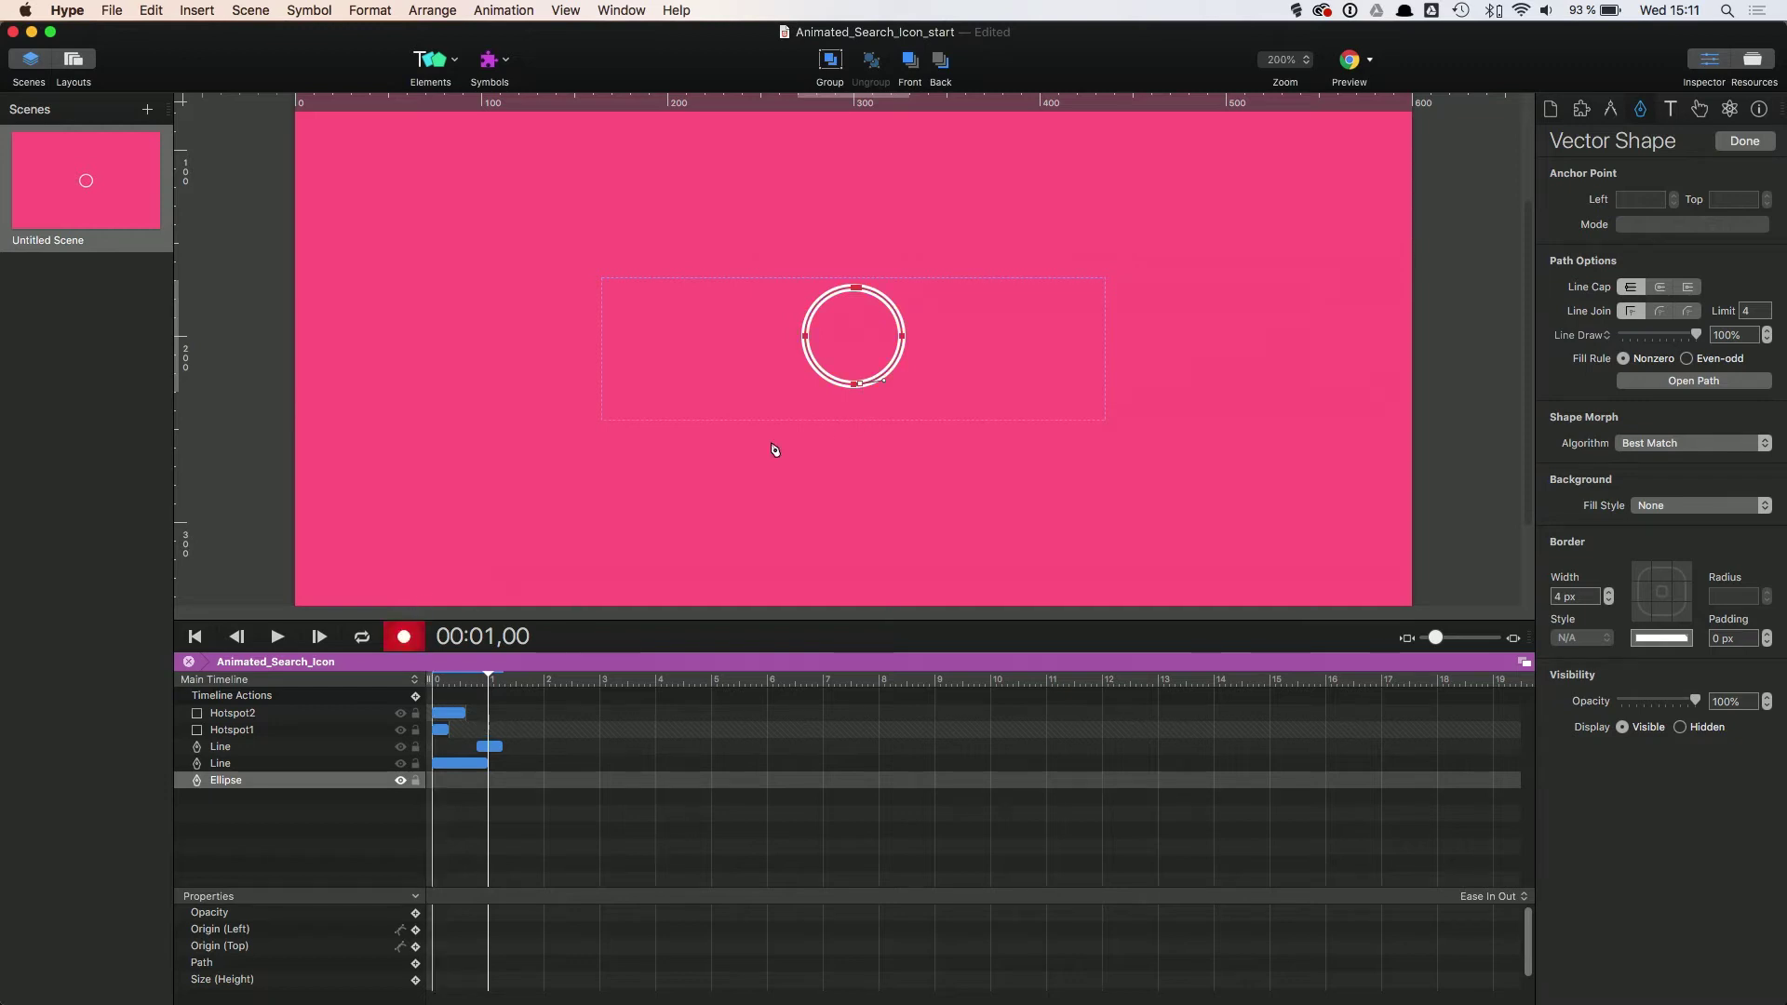
{"action": "left_click_drag", "start_coordinate": [863, 269], "coordinate": [1107, 336]}
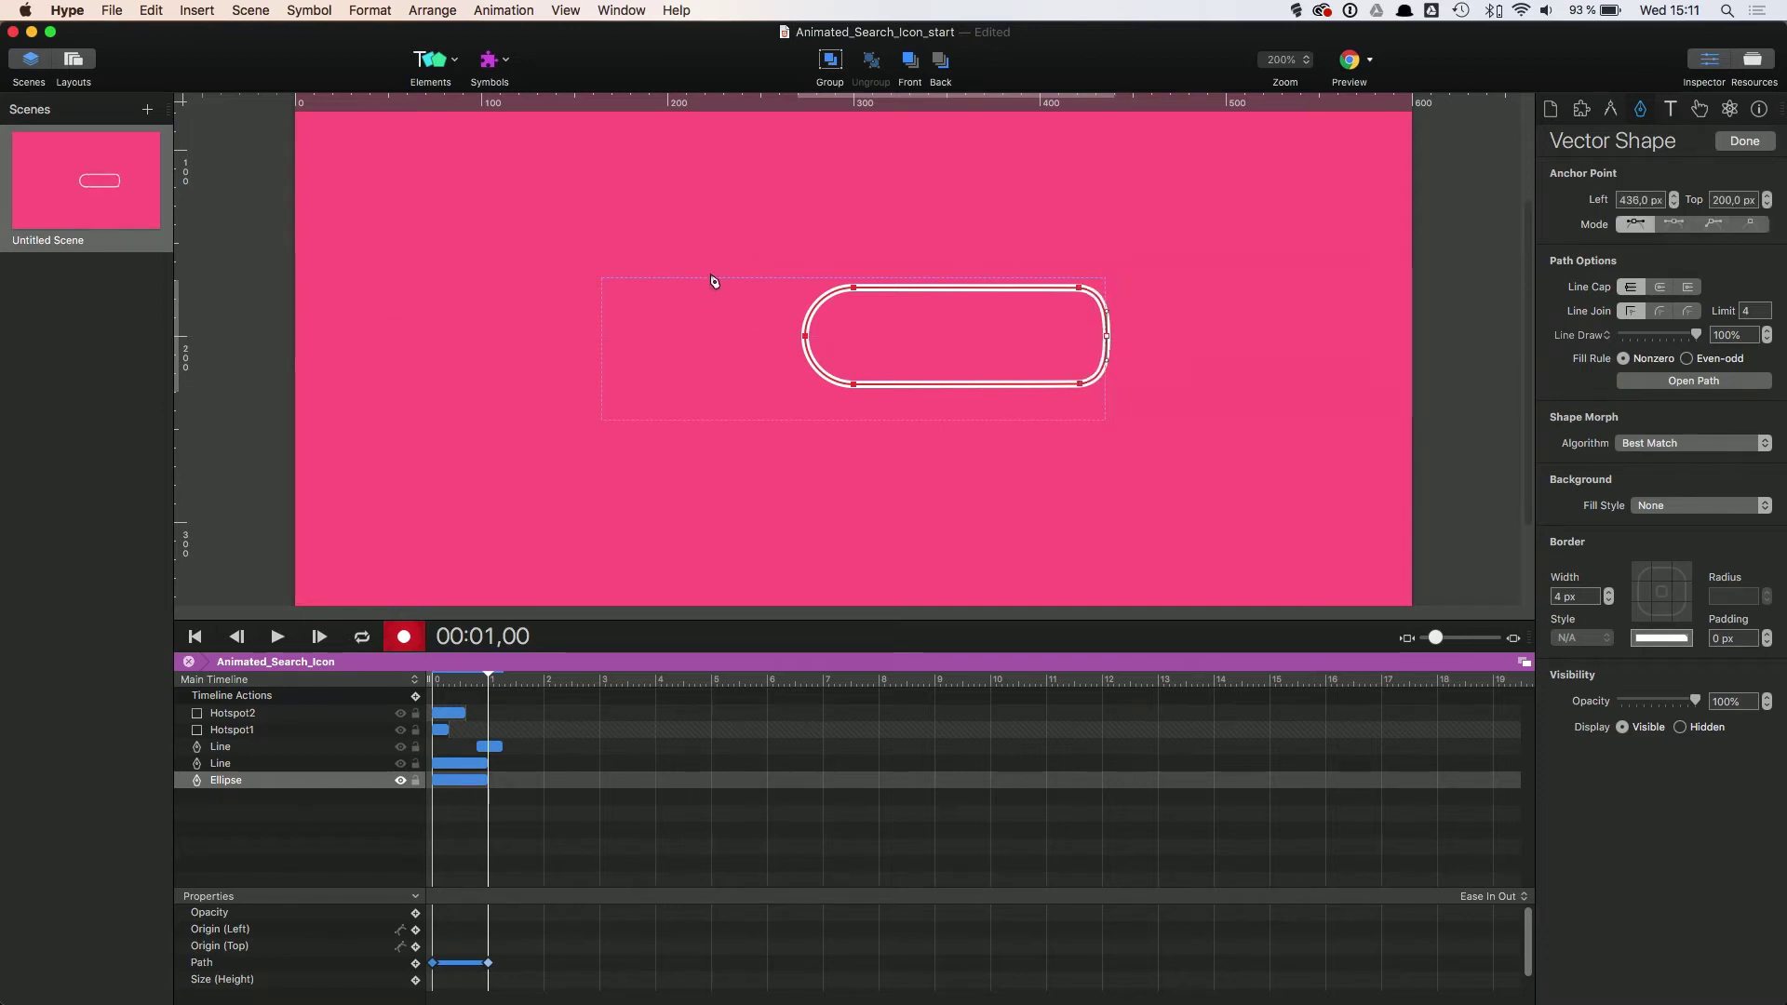
{"action": "left_click_drag", "start_coordinate": [714, 281], "coordinate": [871, 386]}
{"action": "left_click_drag", "start_coordinate": [790, 343], "coordinate": [604, 343]}
Scrub the timeline to preview the circle-to-pill morph and stop recording
{"action": "left_click_drag", "start_coordinate": [489, 678], "coordinate": [433, 685]}
{"action": "left_click", "coordinate": [372, 780]}
{"action": "left_click", "coordinate": [410, 642]}
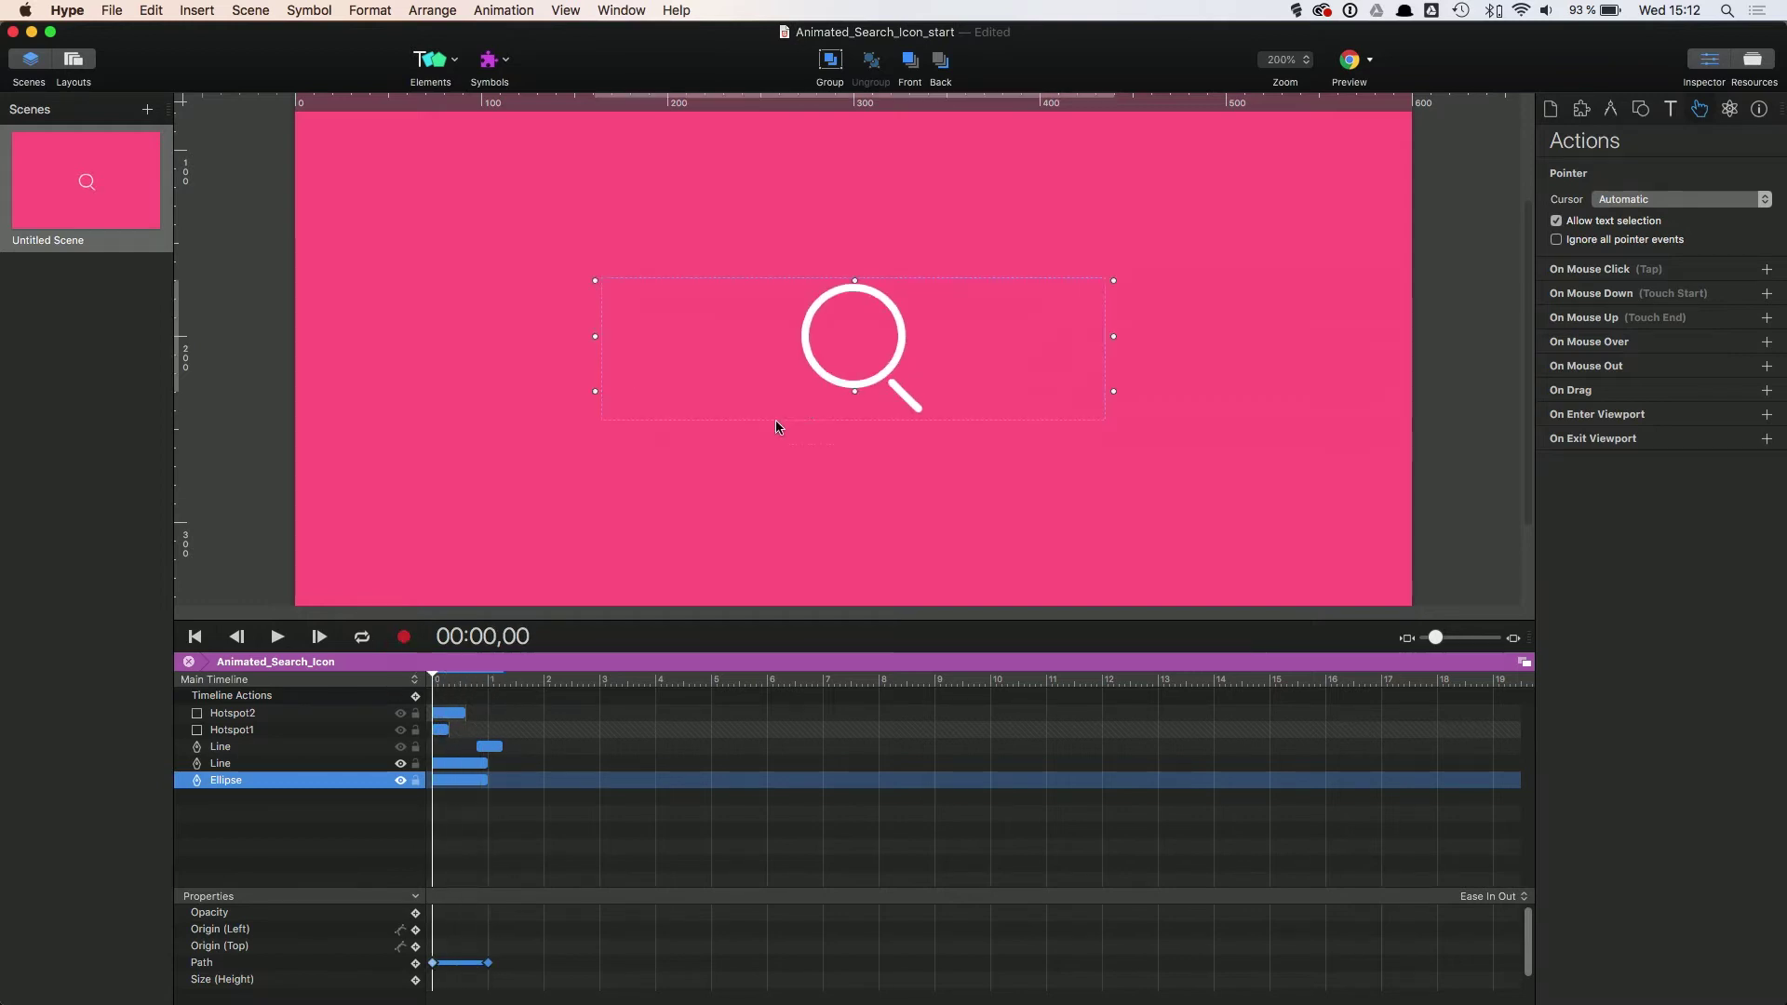
Inspect the handle line's Line Dash 20 and Offset -180 values, then the X line's path
{"action": "left_click", "coordinate": [900, 401]}
{"action": "double_click", "coordinate": [902, 402]}
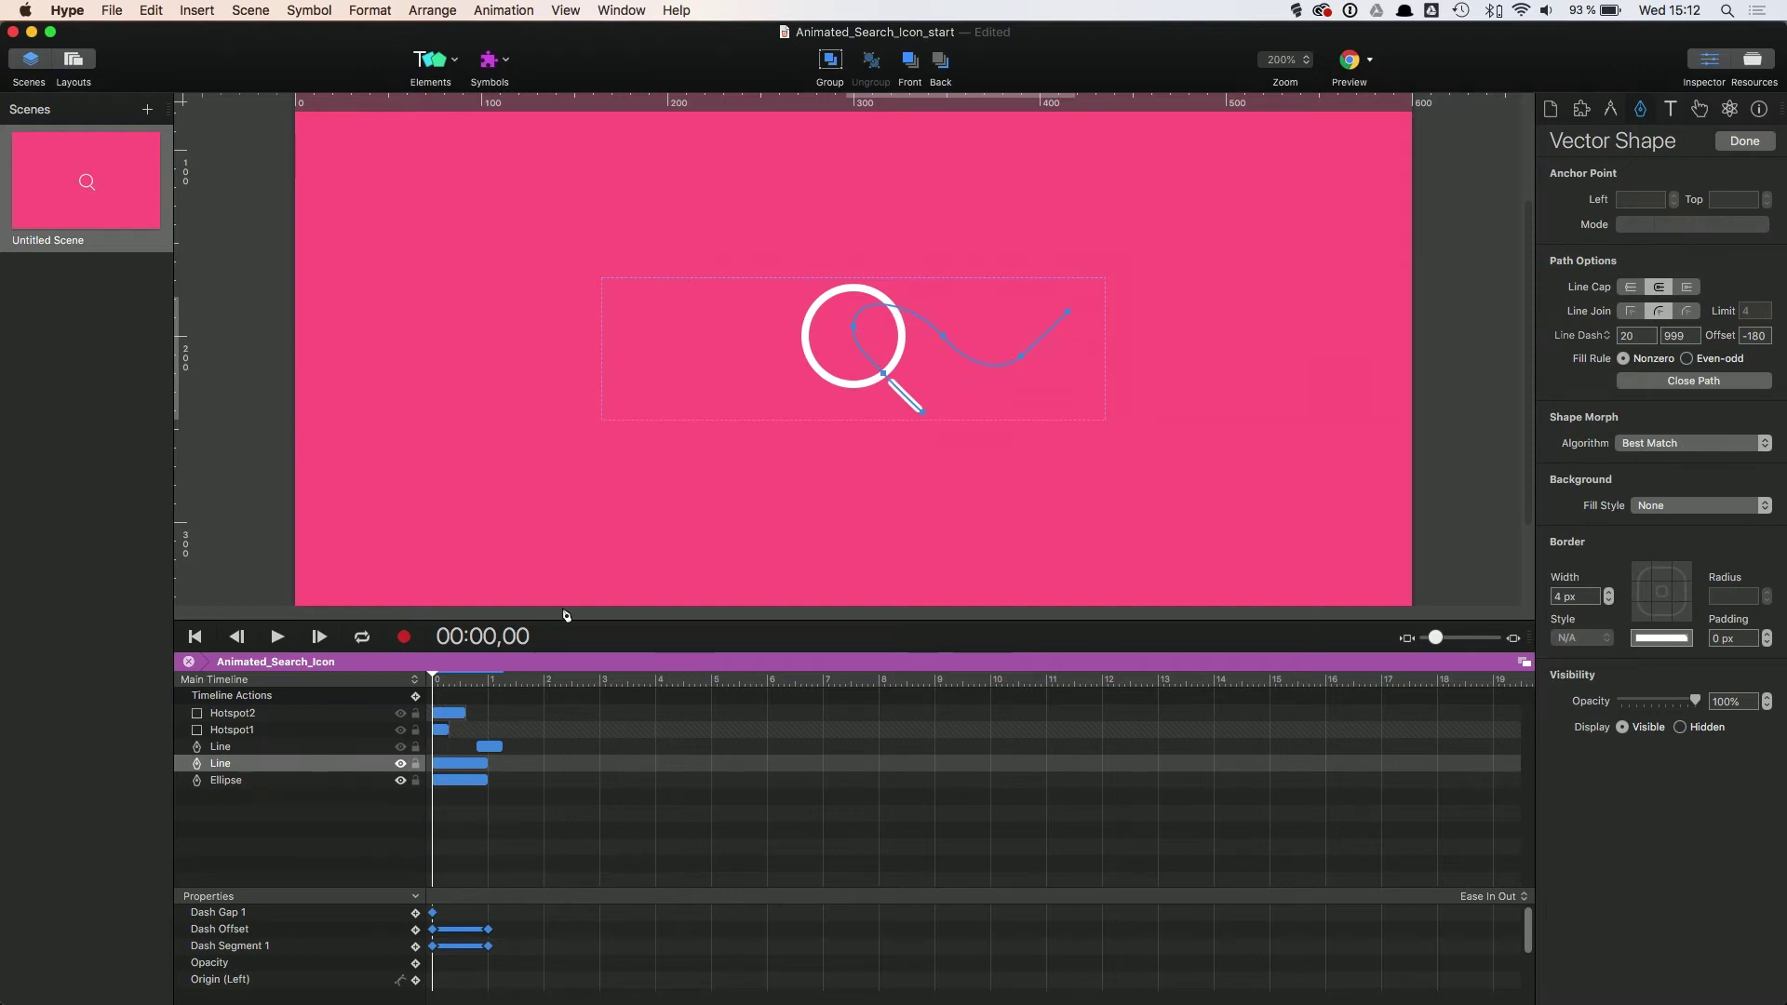
{"action": "left_click", "coordinate": [1645, 339]}
{"action": "left_click", "coordinate": [1764, 336]}
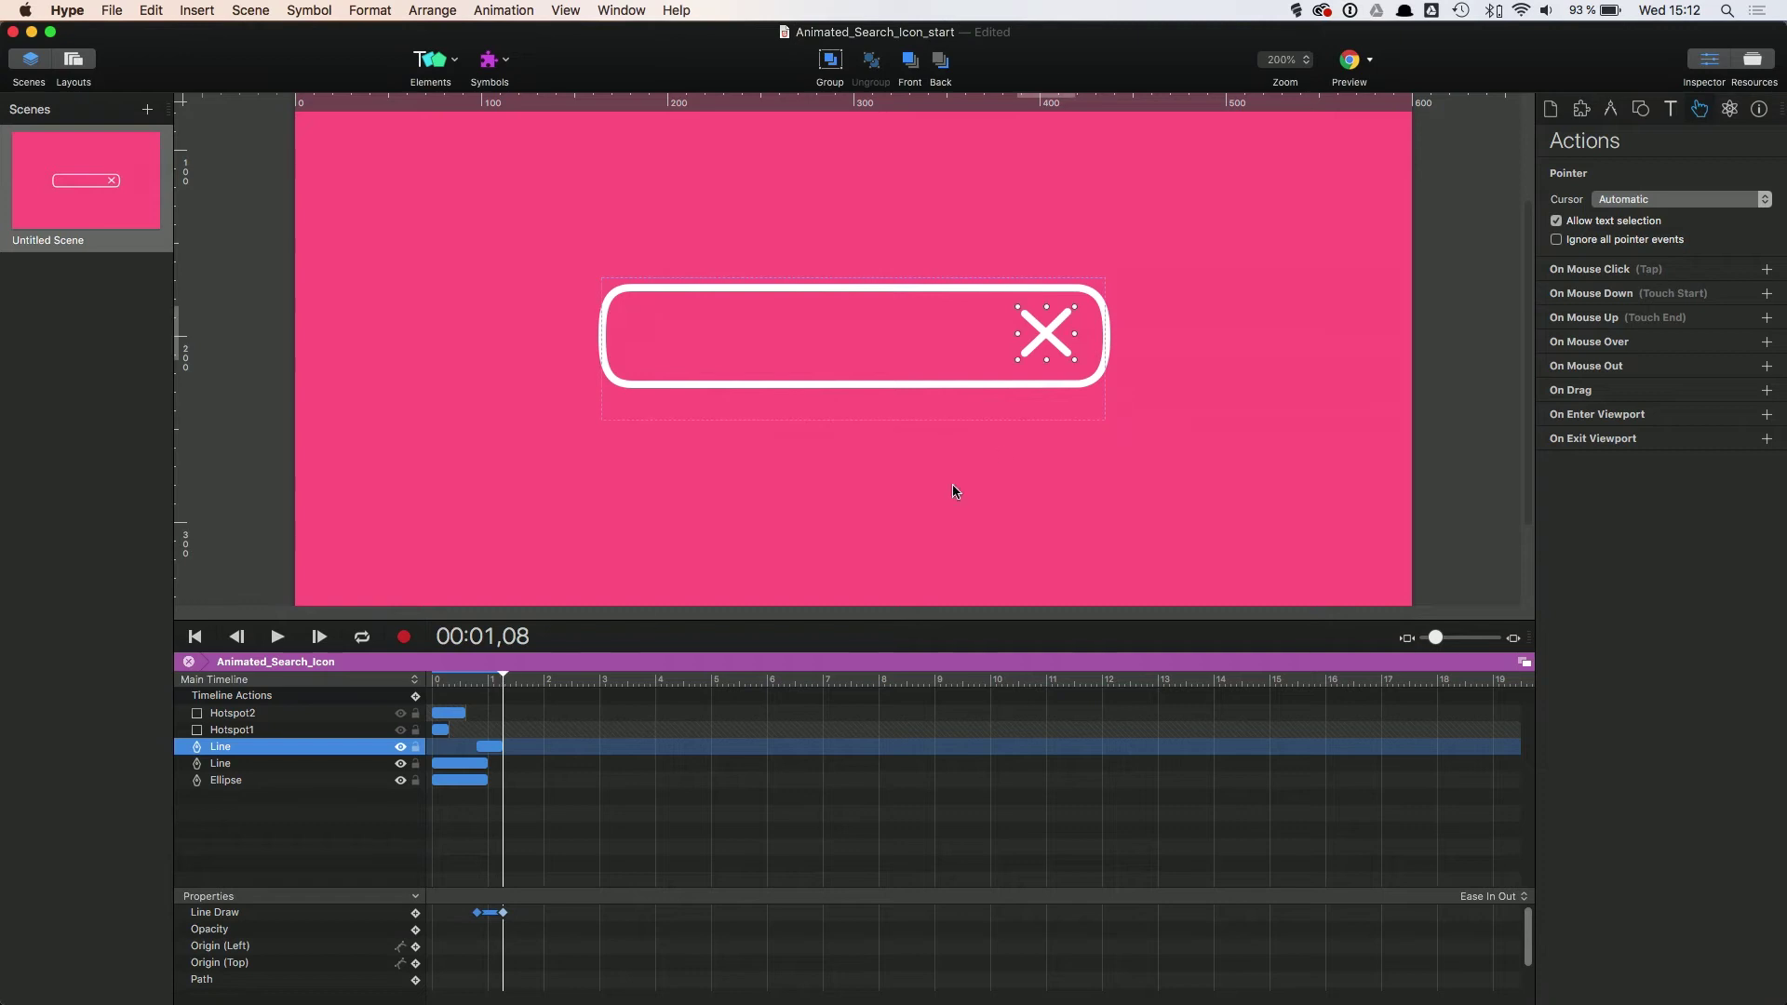
{"action": "double_click", "coordinate": [1034, 323]}
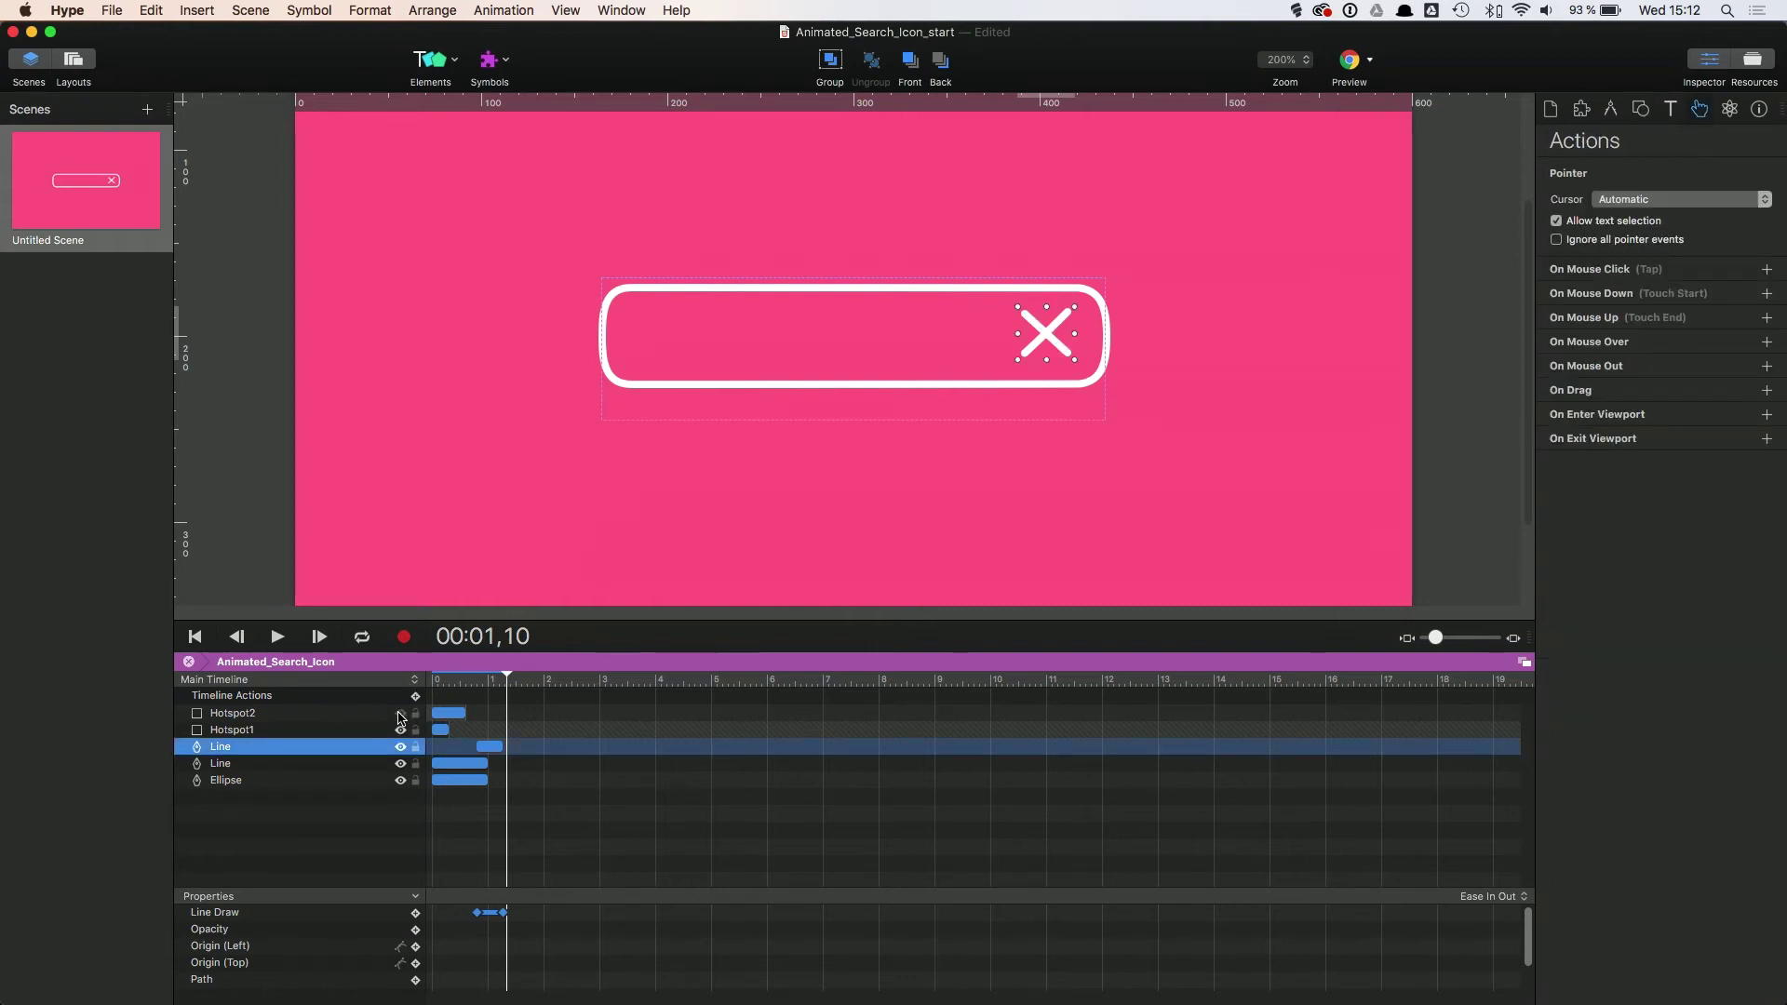
Set Hotspot1's On Mouse Click action to Start Timeline with Main Timeline
{"action": "left_click", "coordinate": [297, 729]}
{"action": "left_click", "coordinate": [847, 322]}
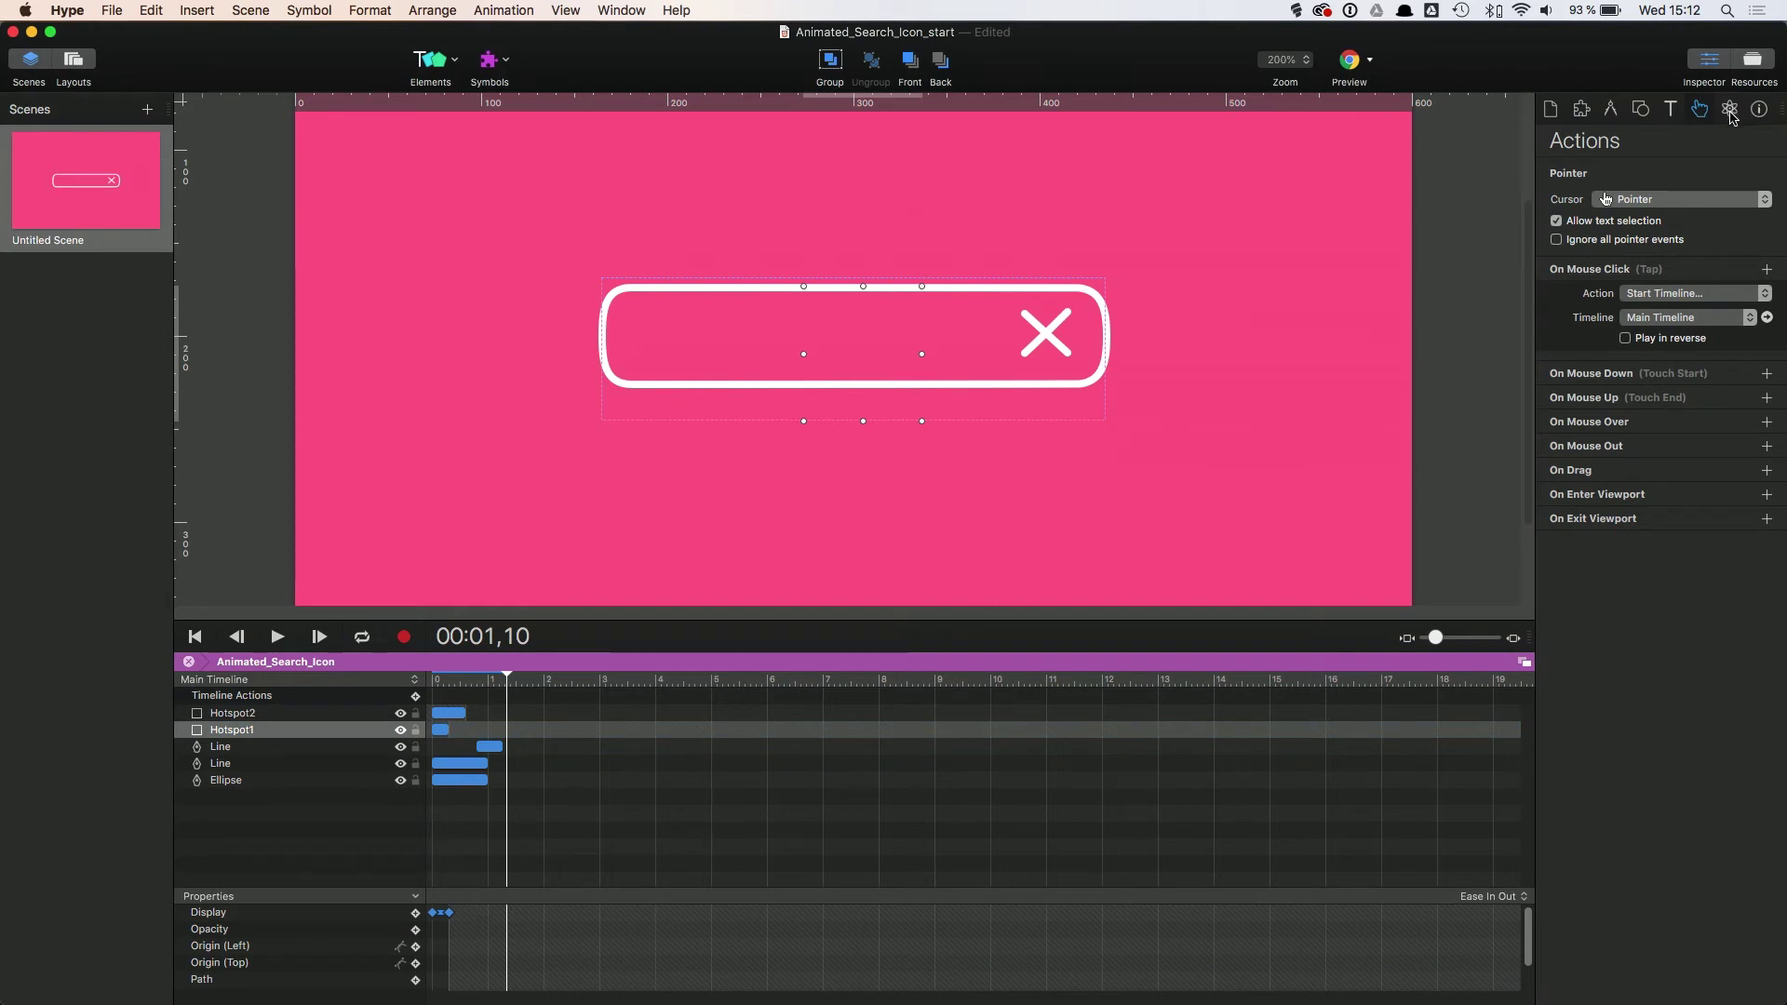
{"action": "left_click", "coordinate": [1647, 291]}
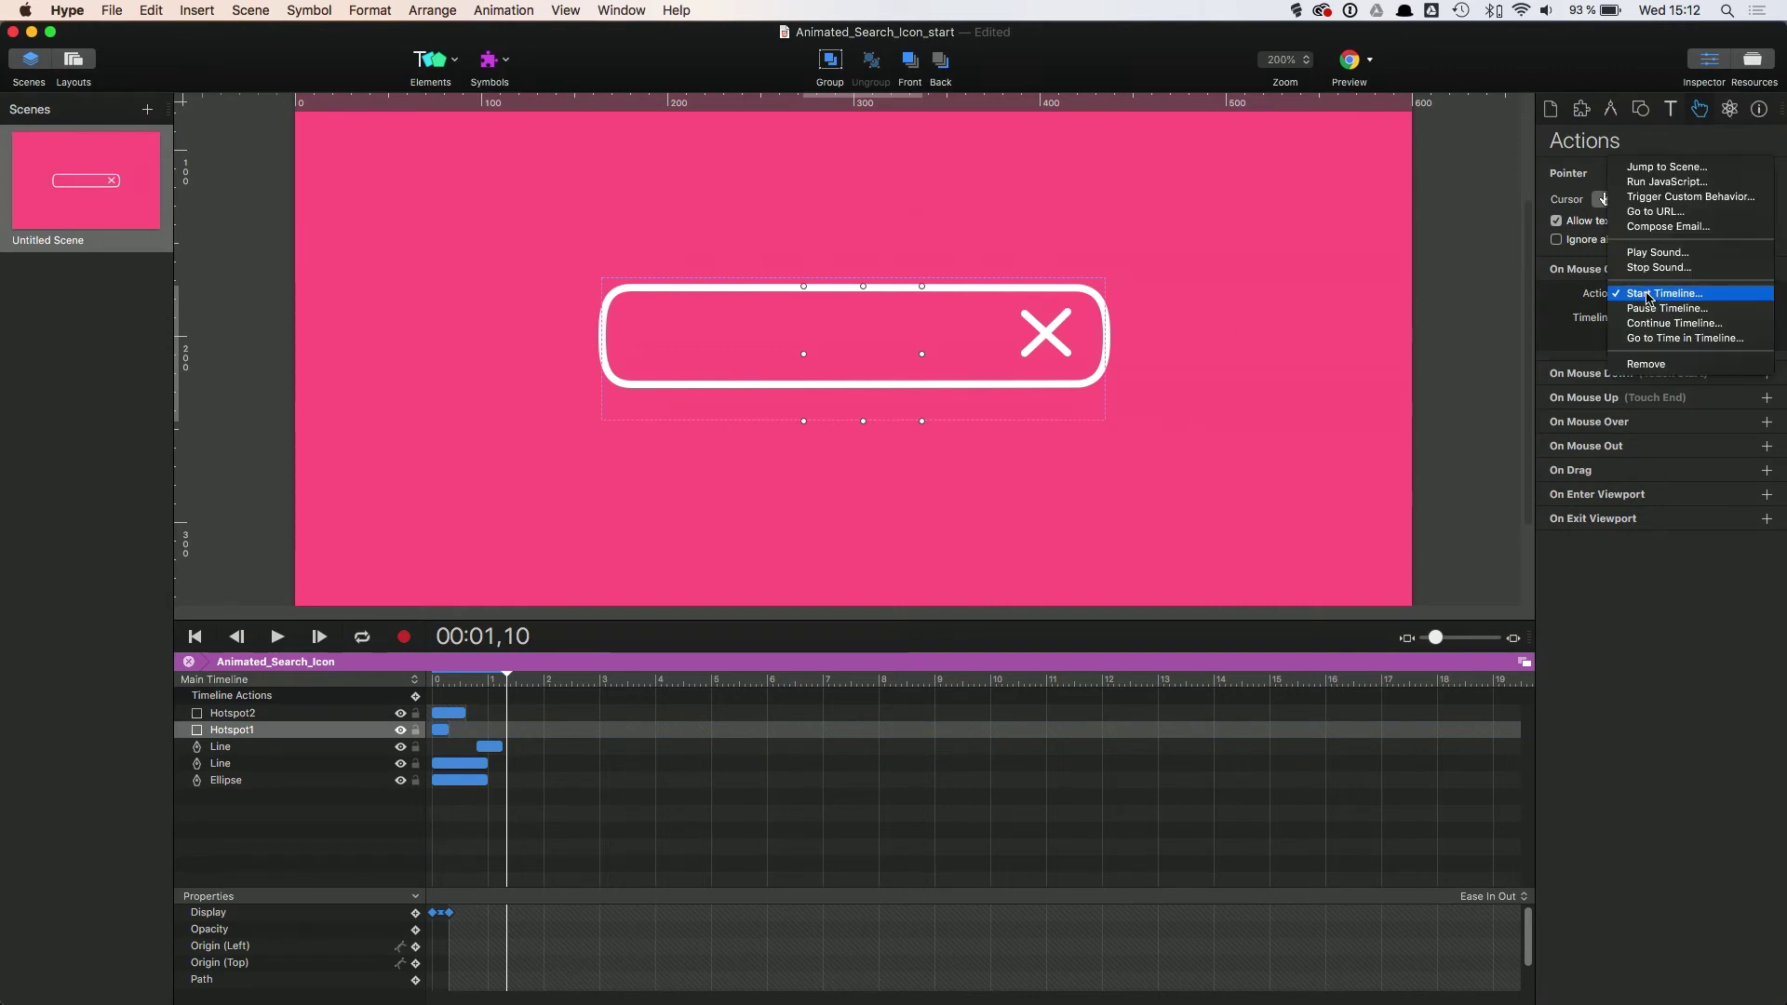
{"action": "left_click", "coordinate": [1648, 294]}
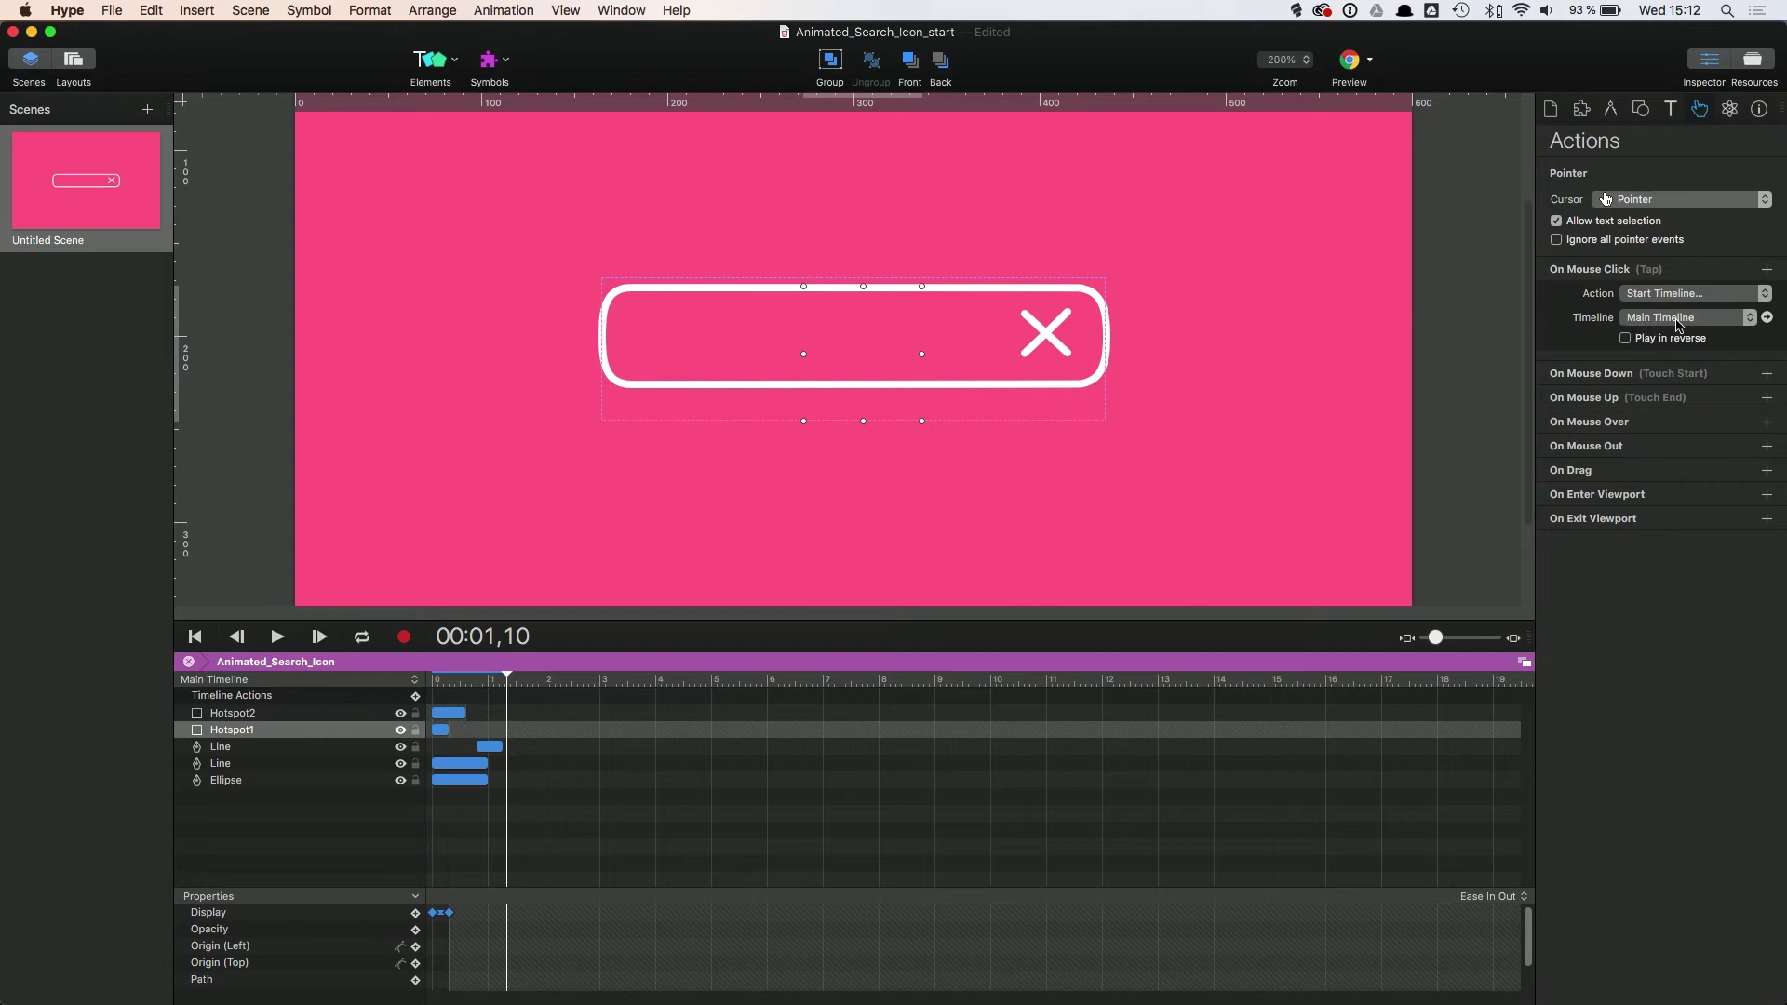
{"action": "left_click", "coordinate": [1678, 321]}
{"action": "left_click", "coordinate": [1678, 321]}
Check Hotspot1's Display keyframes on the timeline, then select Hotspot2
{"action": "left_click", "coordinate": [452, 913]}
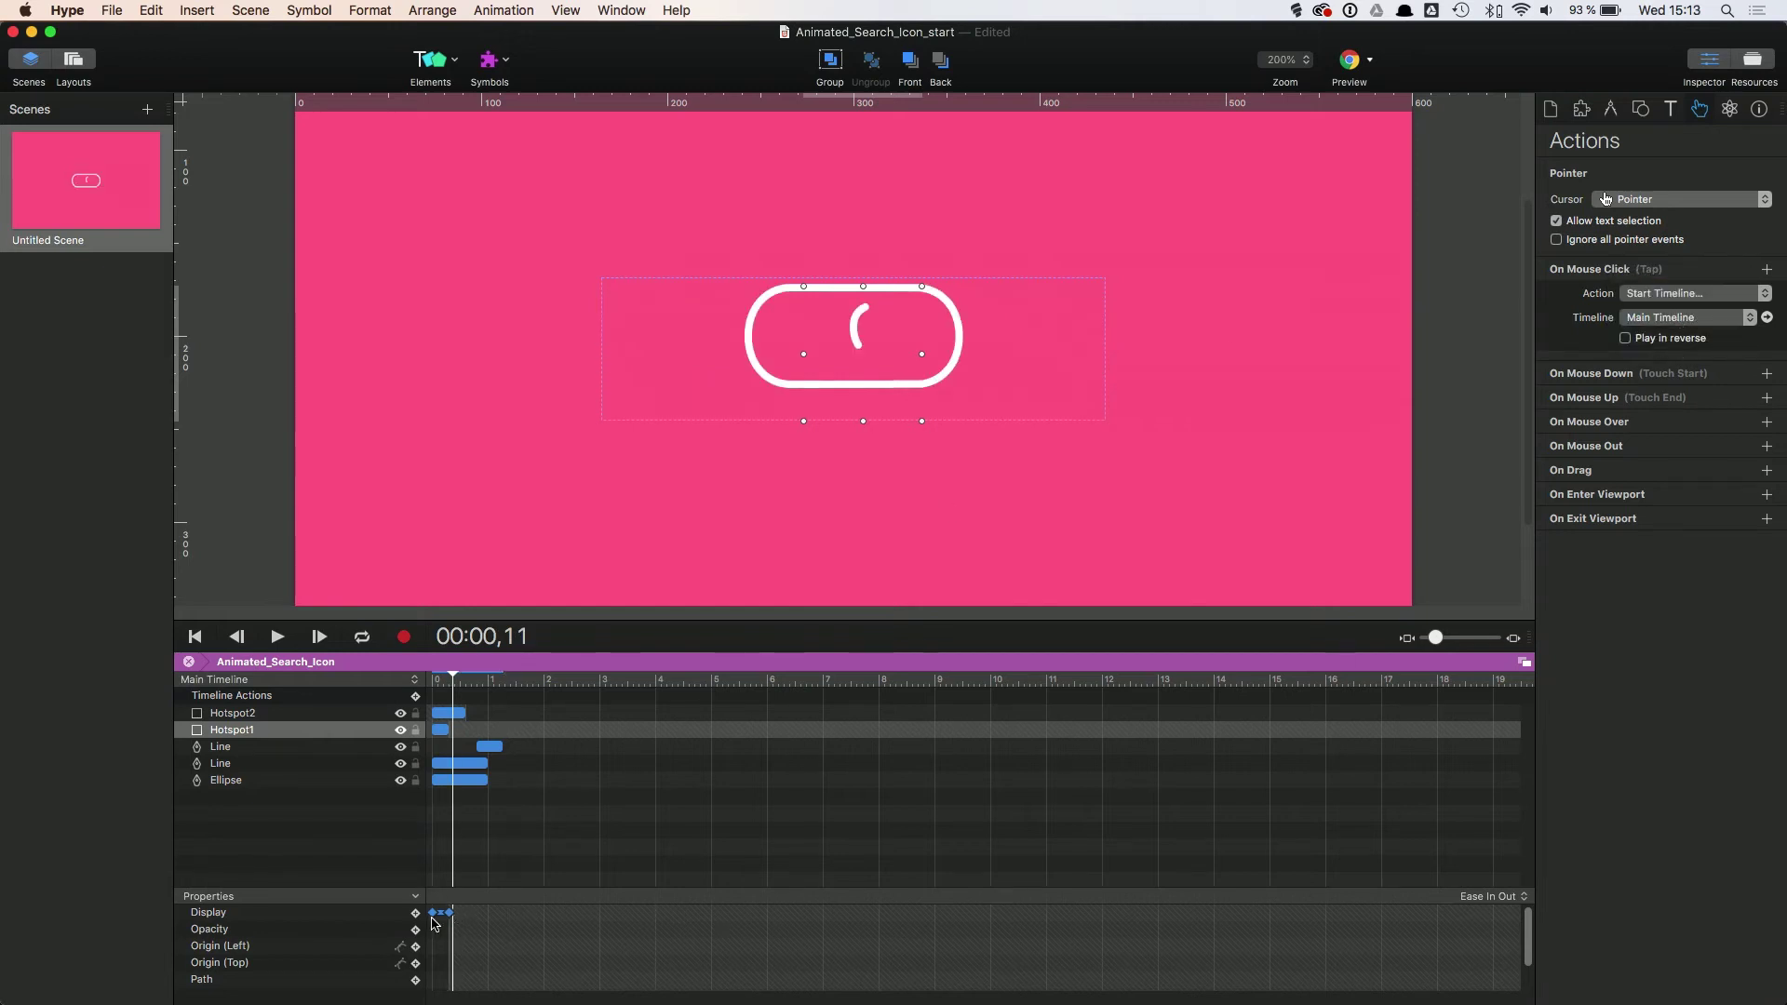
{"action": "left_click", "coordinate": [450, 914]}
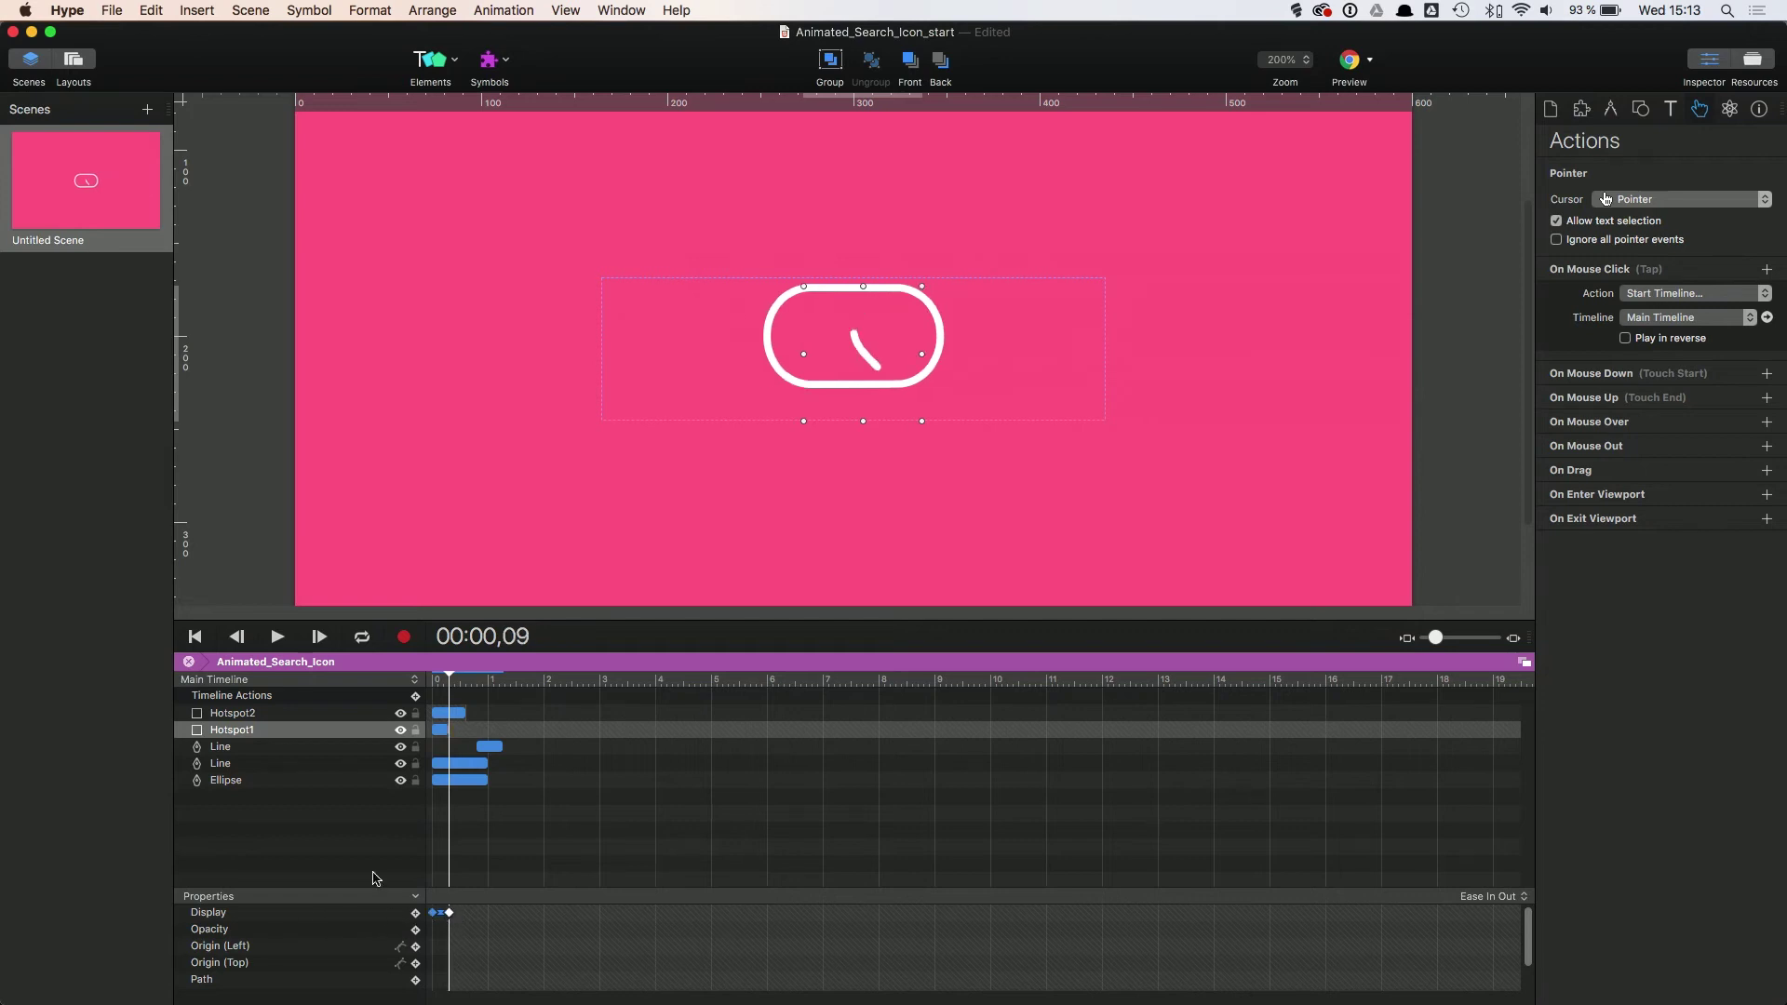
{"action": "left_click", "coordinate": [233, 713]}
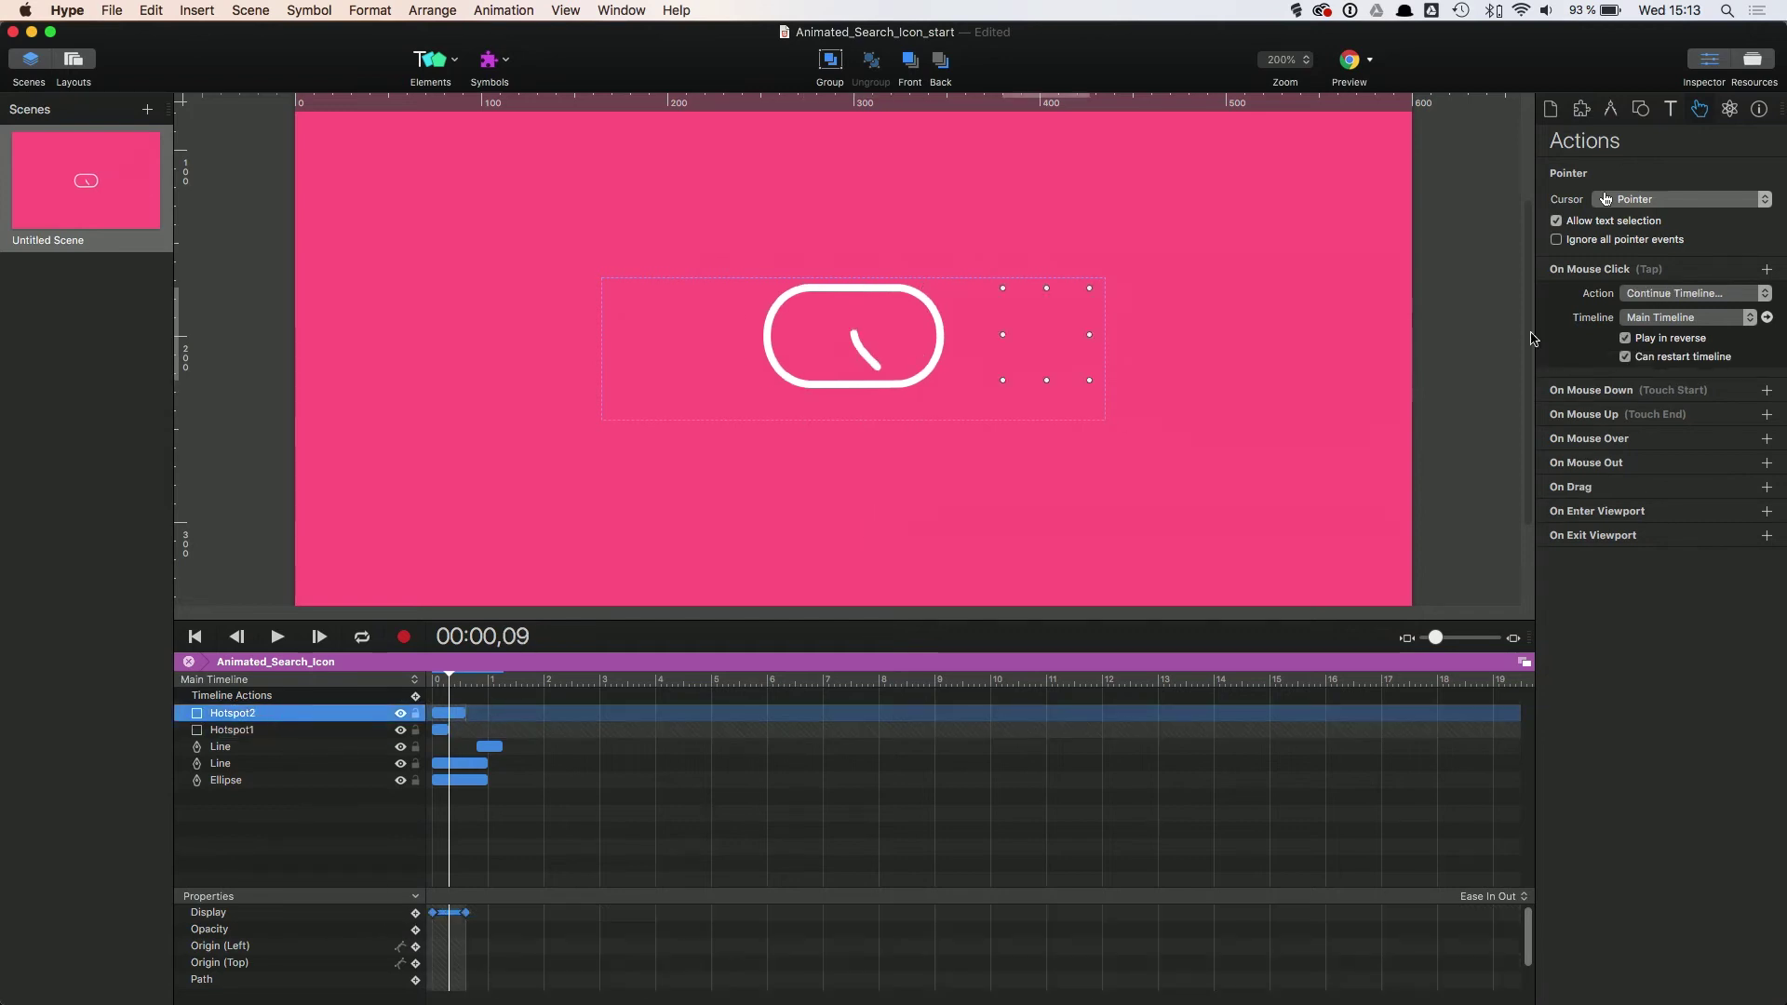
Give Hotspot2 a reverse Continue Timeline click action, verify its Display, and scrub to 00:01,08
{"action": "left_click", "coordinate": [1639, 296]}
{"action": "left_click", "coordinate": [1672, 294]}
{"action": "left_click_drag", "start_coordinate": [453, 679], "coordinate": [467, 679]}
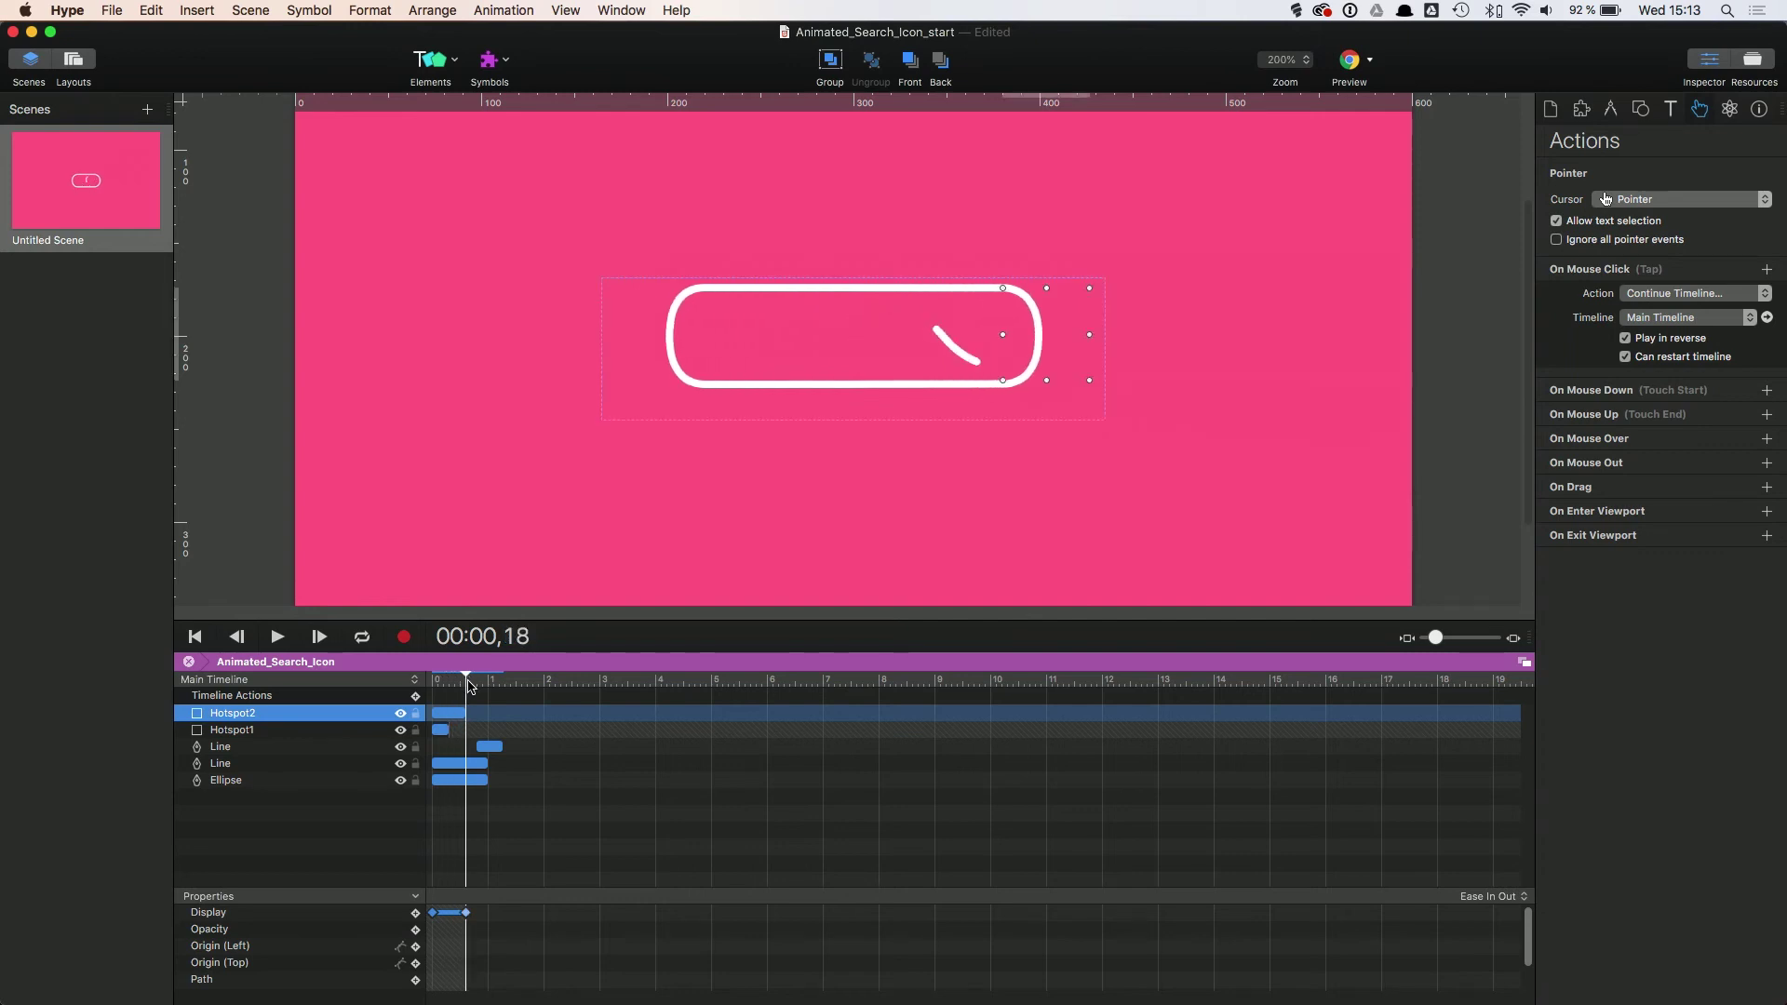
{"action": "left_click", "coordinate": [466, 913]}
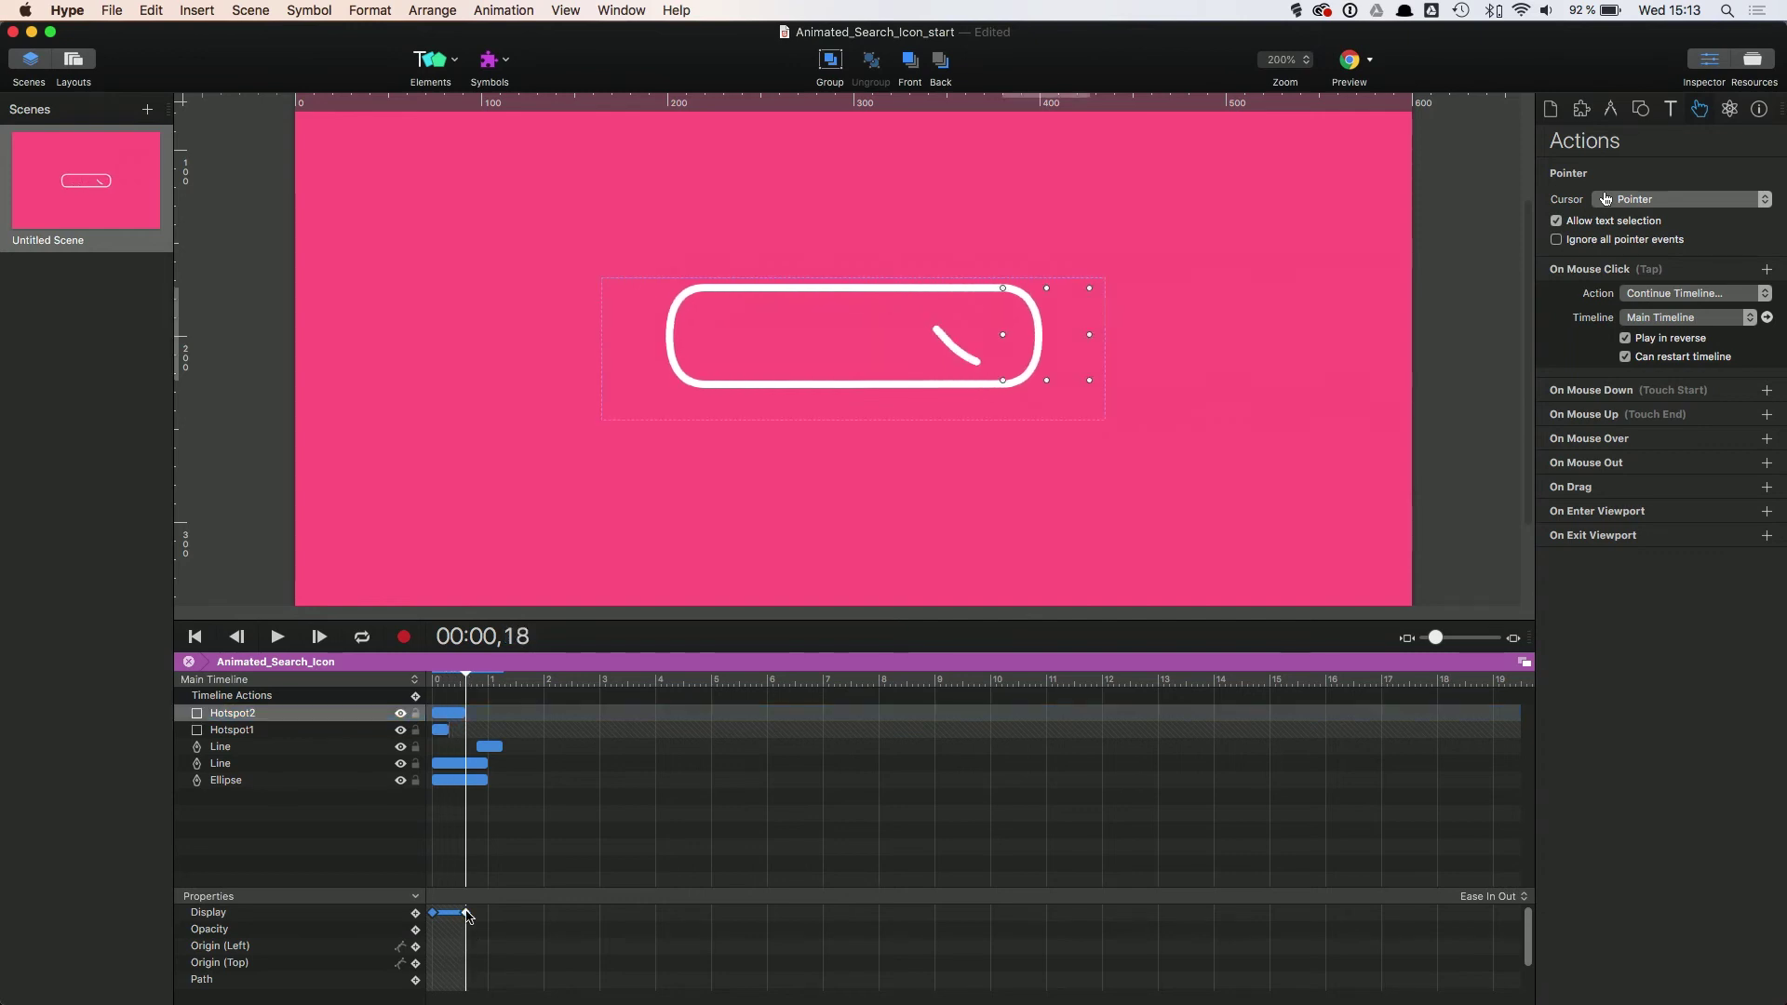
{"action": "left_click", "coordinate": [1641, 112]}
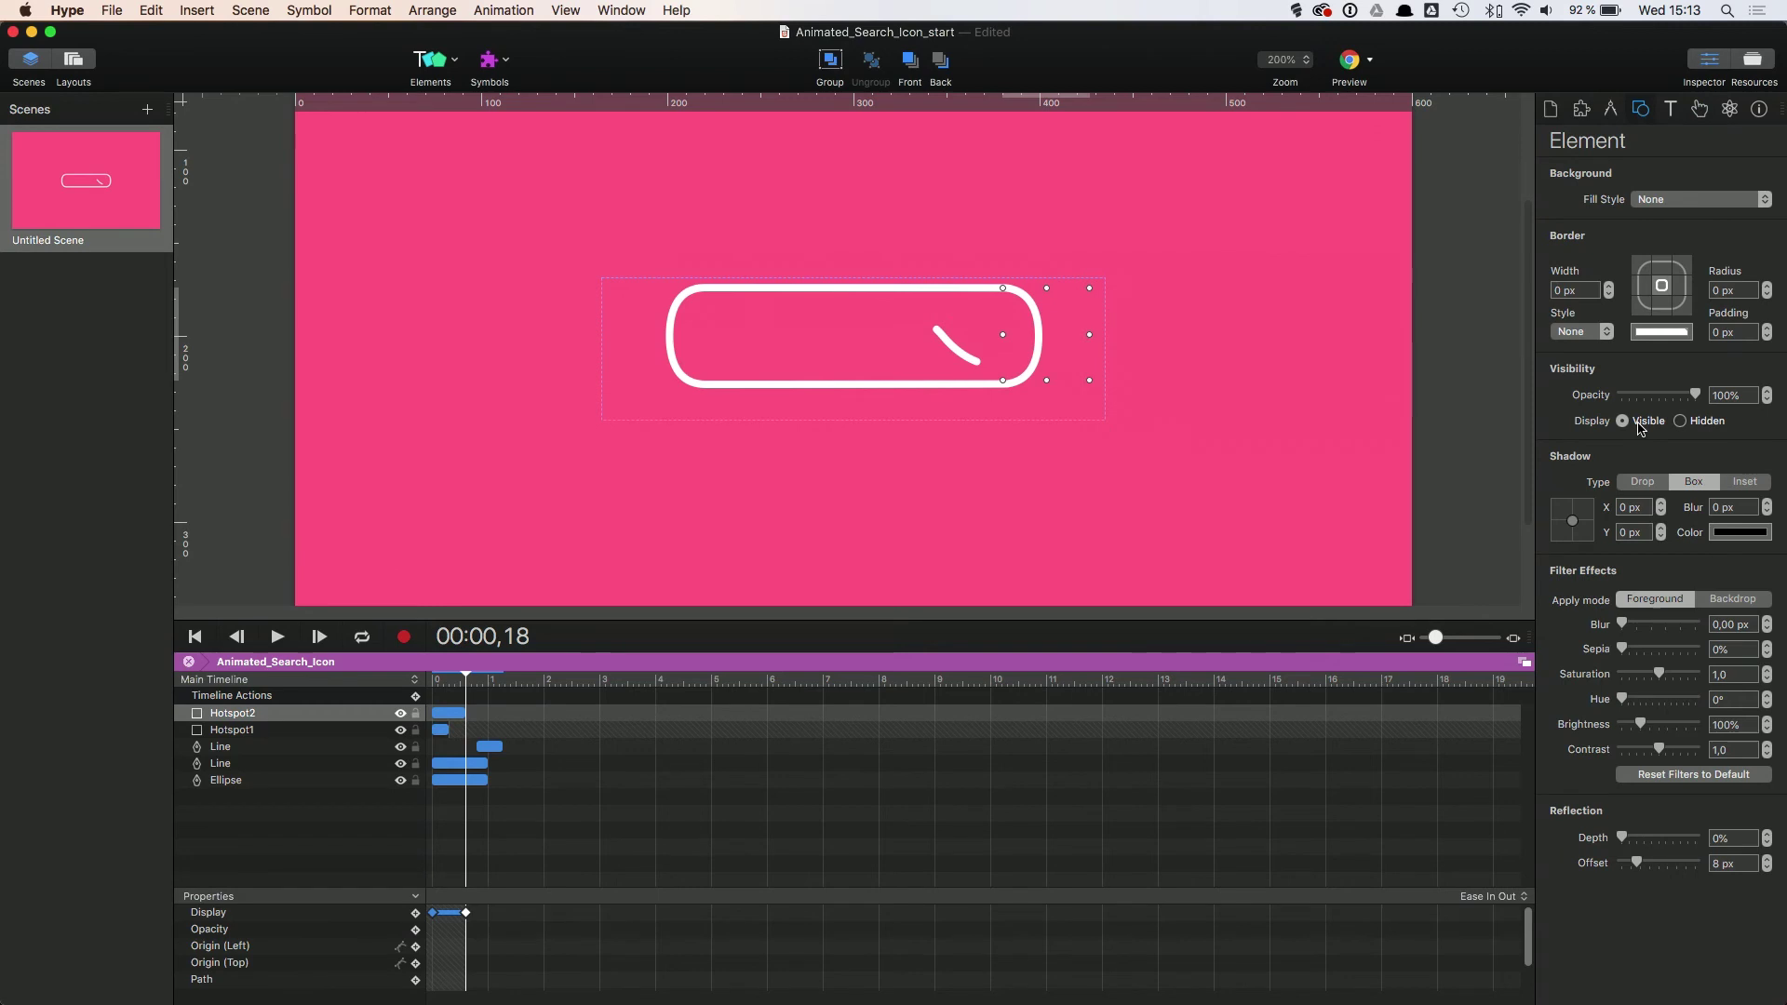
{"action": "left_click_drag", "start_coordinate": [468, 681], "coordinate": [502, 681]}
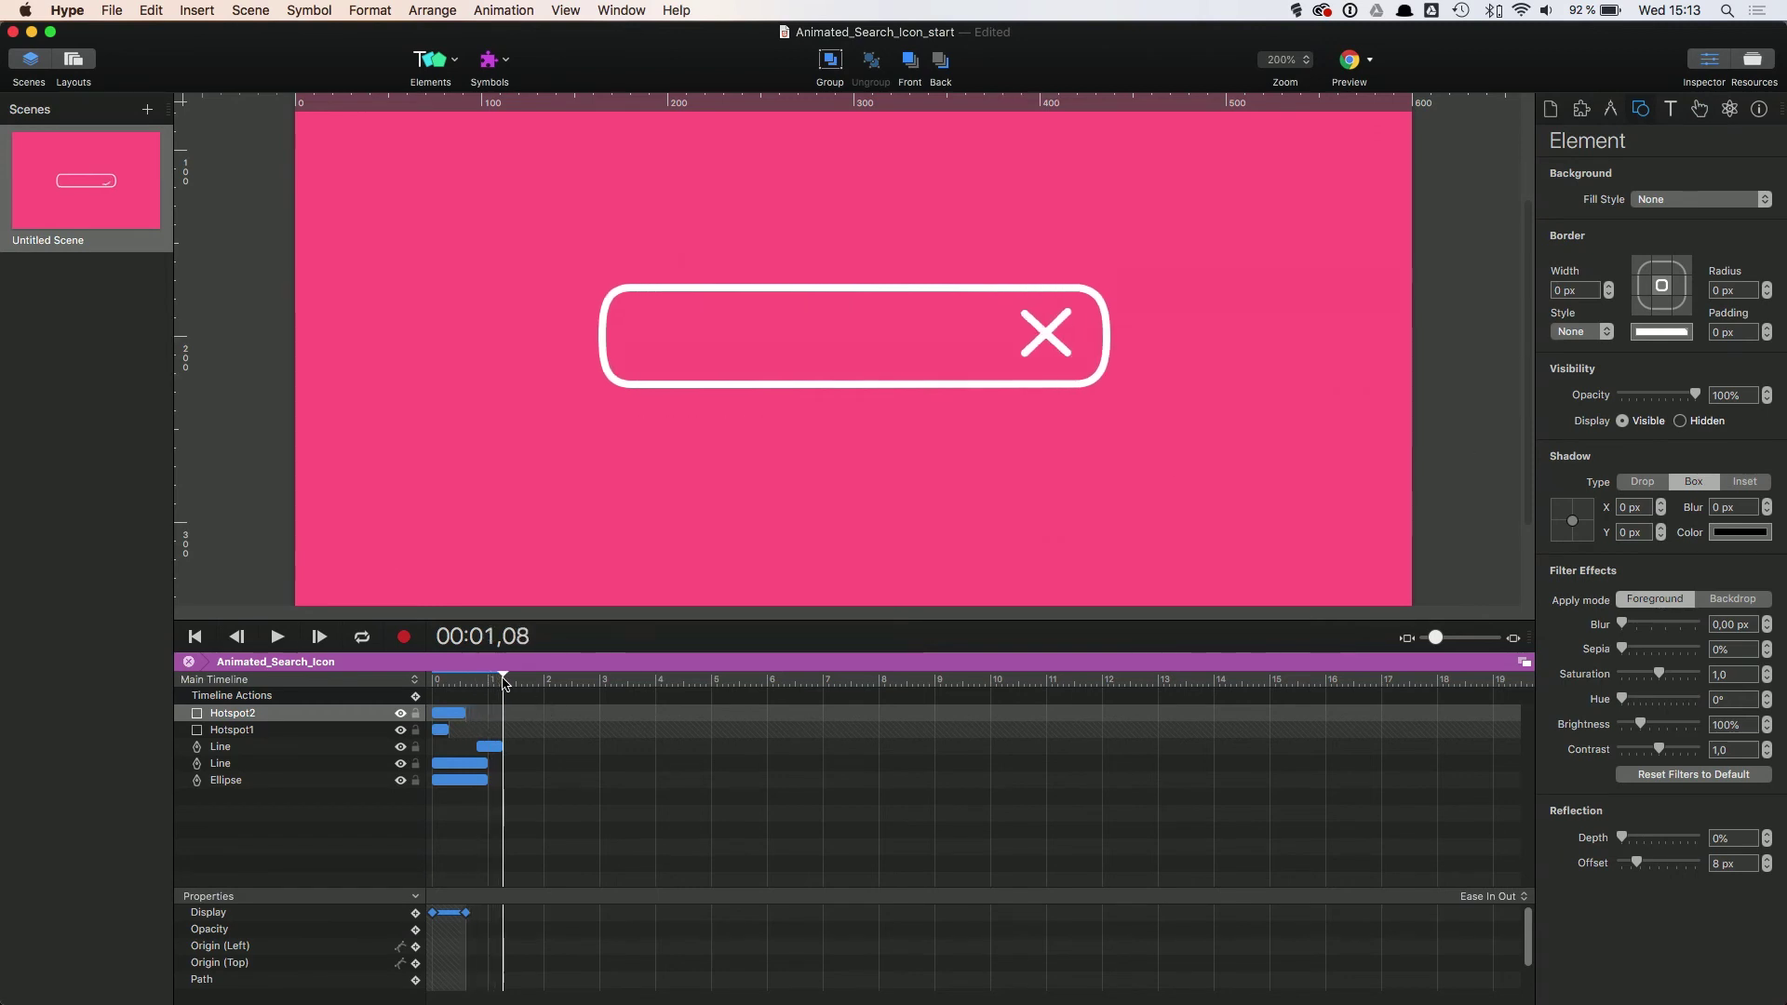
In the main scene, delete the symbol's Start Timeline action keyframe
{"action": "left_click", "coordinate": [189, 663]}
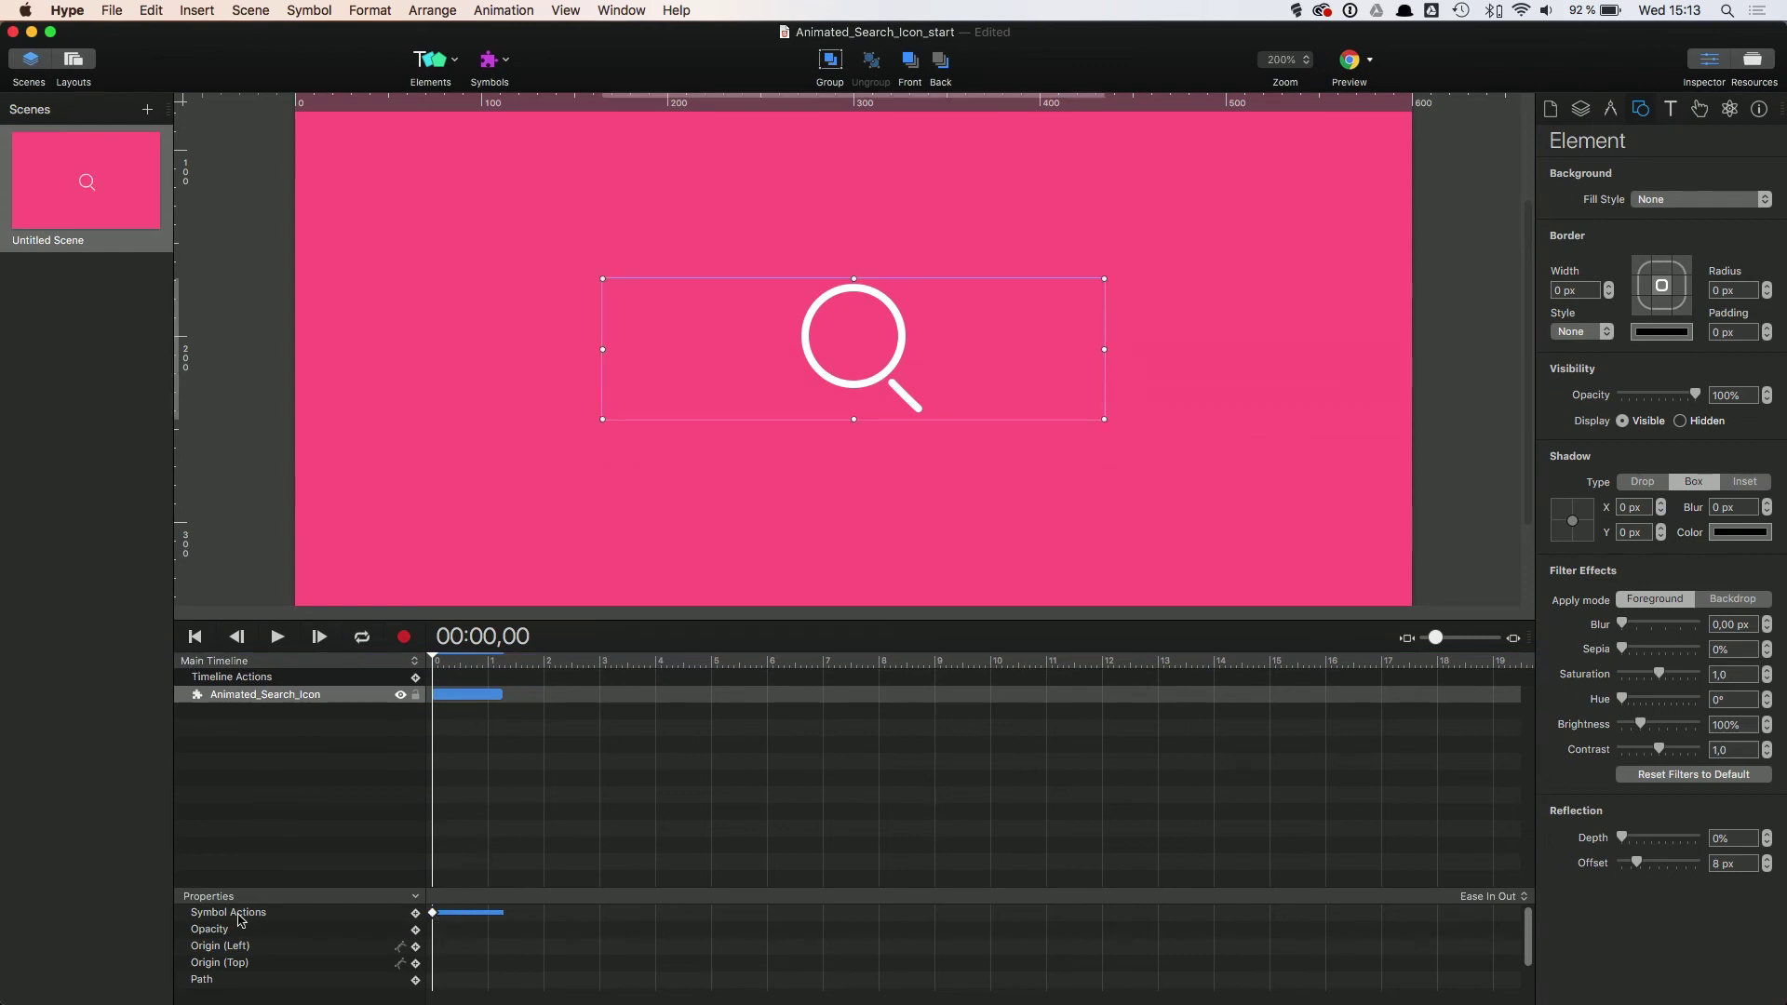
{"action": "left_click", "coordinate": [415, 917]}
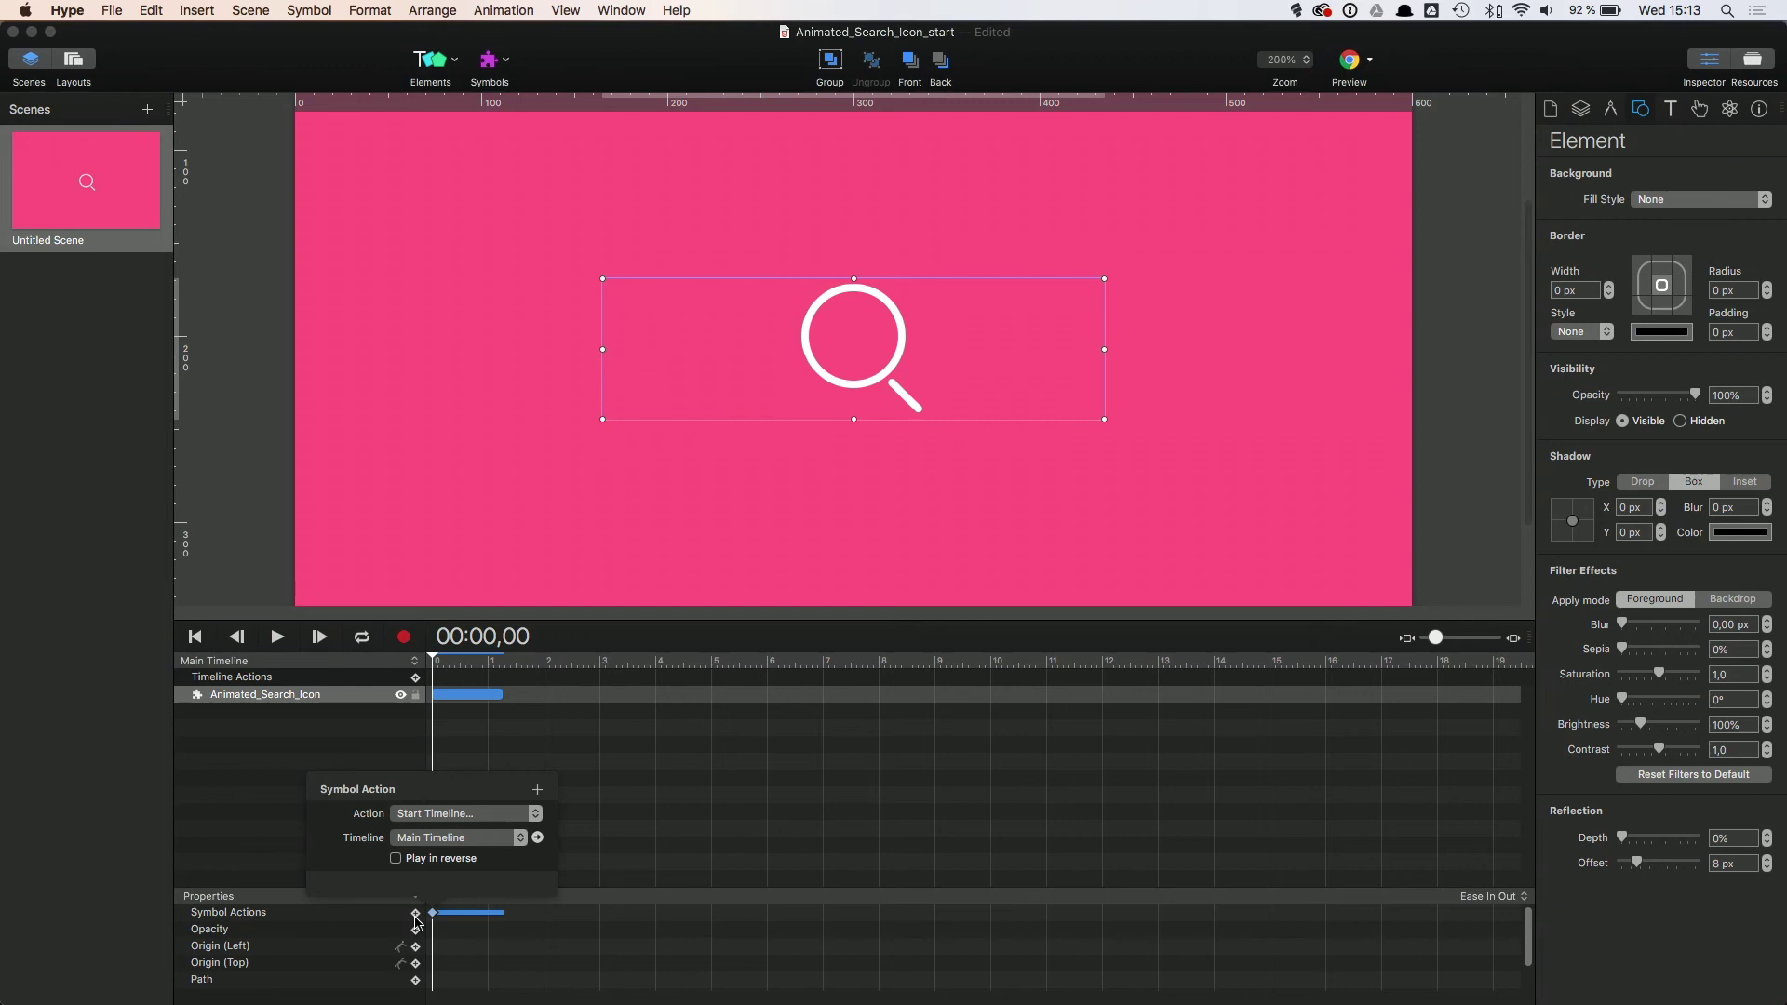
{"action": "left_click", "coordinate": [433, 915]}
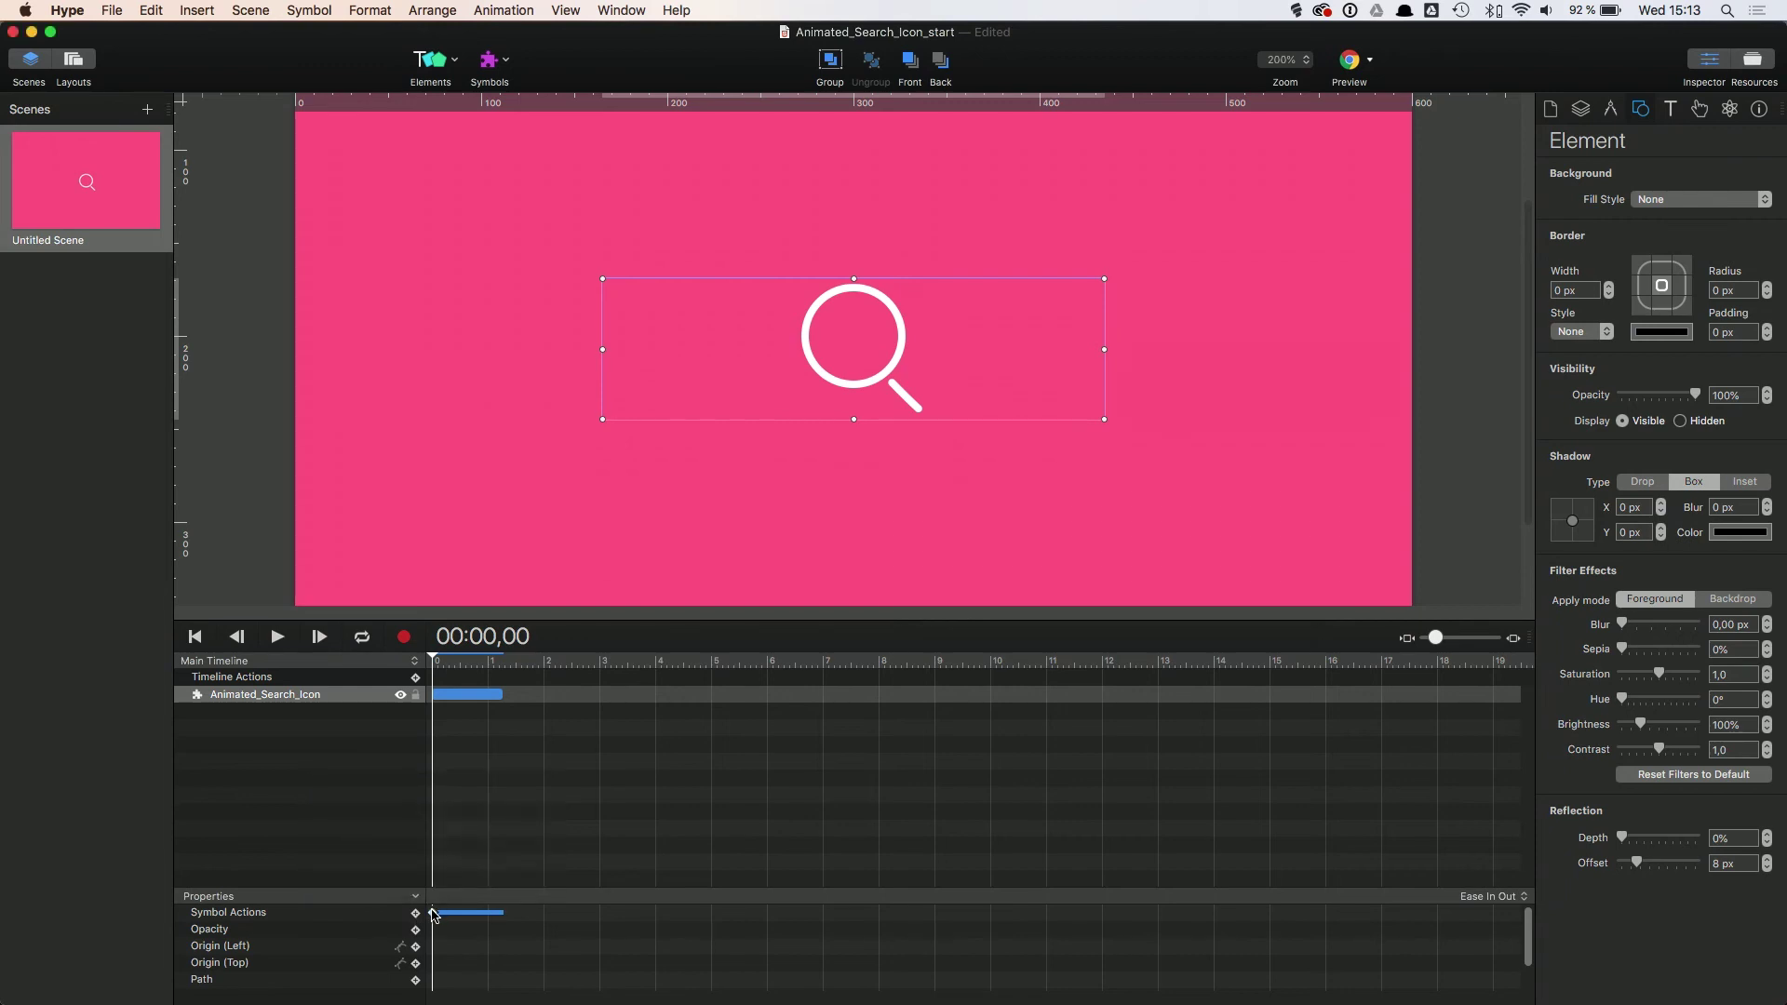
{"action": "left_click", "coordinate": [434, 914]}
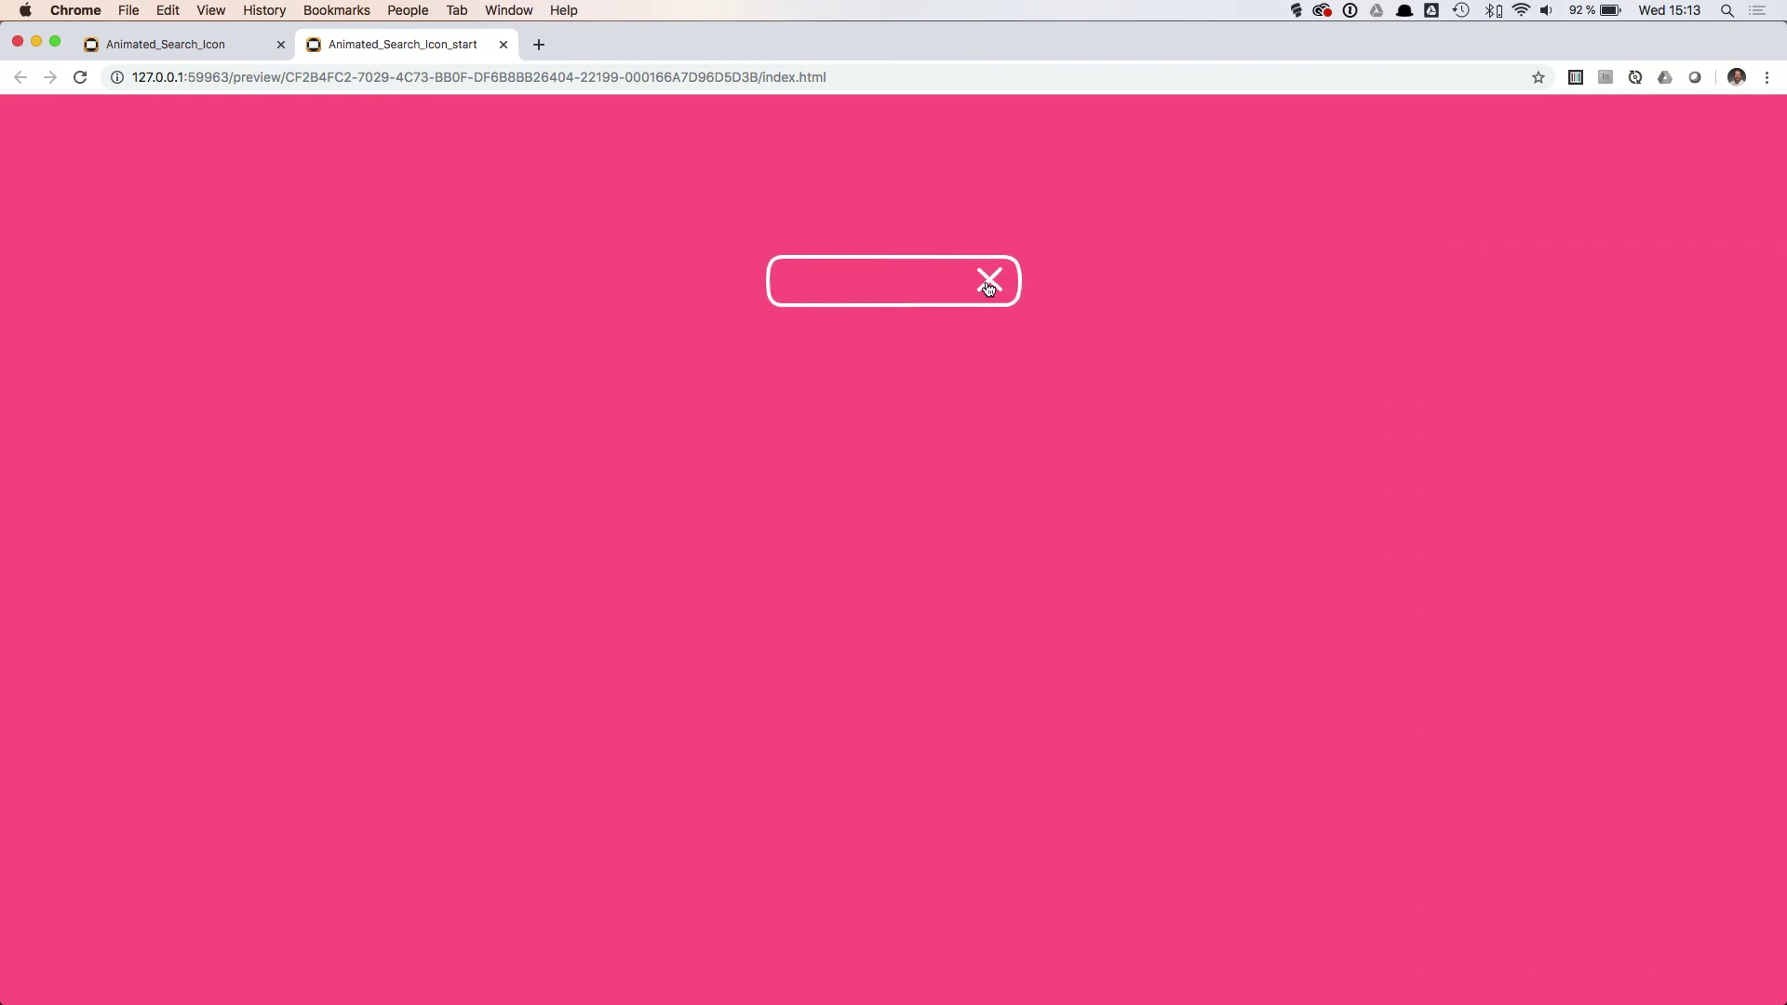
In the Chrome preview, collapse the field via the X, then reopen it via the magnifier
{"action": "left_click", "coordinate": [988, 285]}
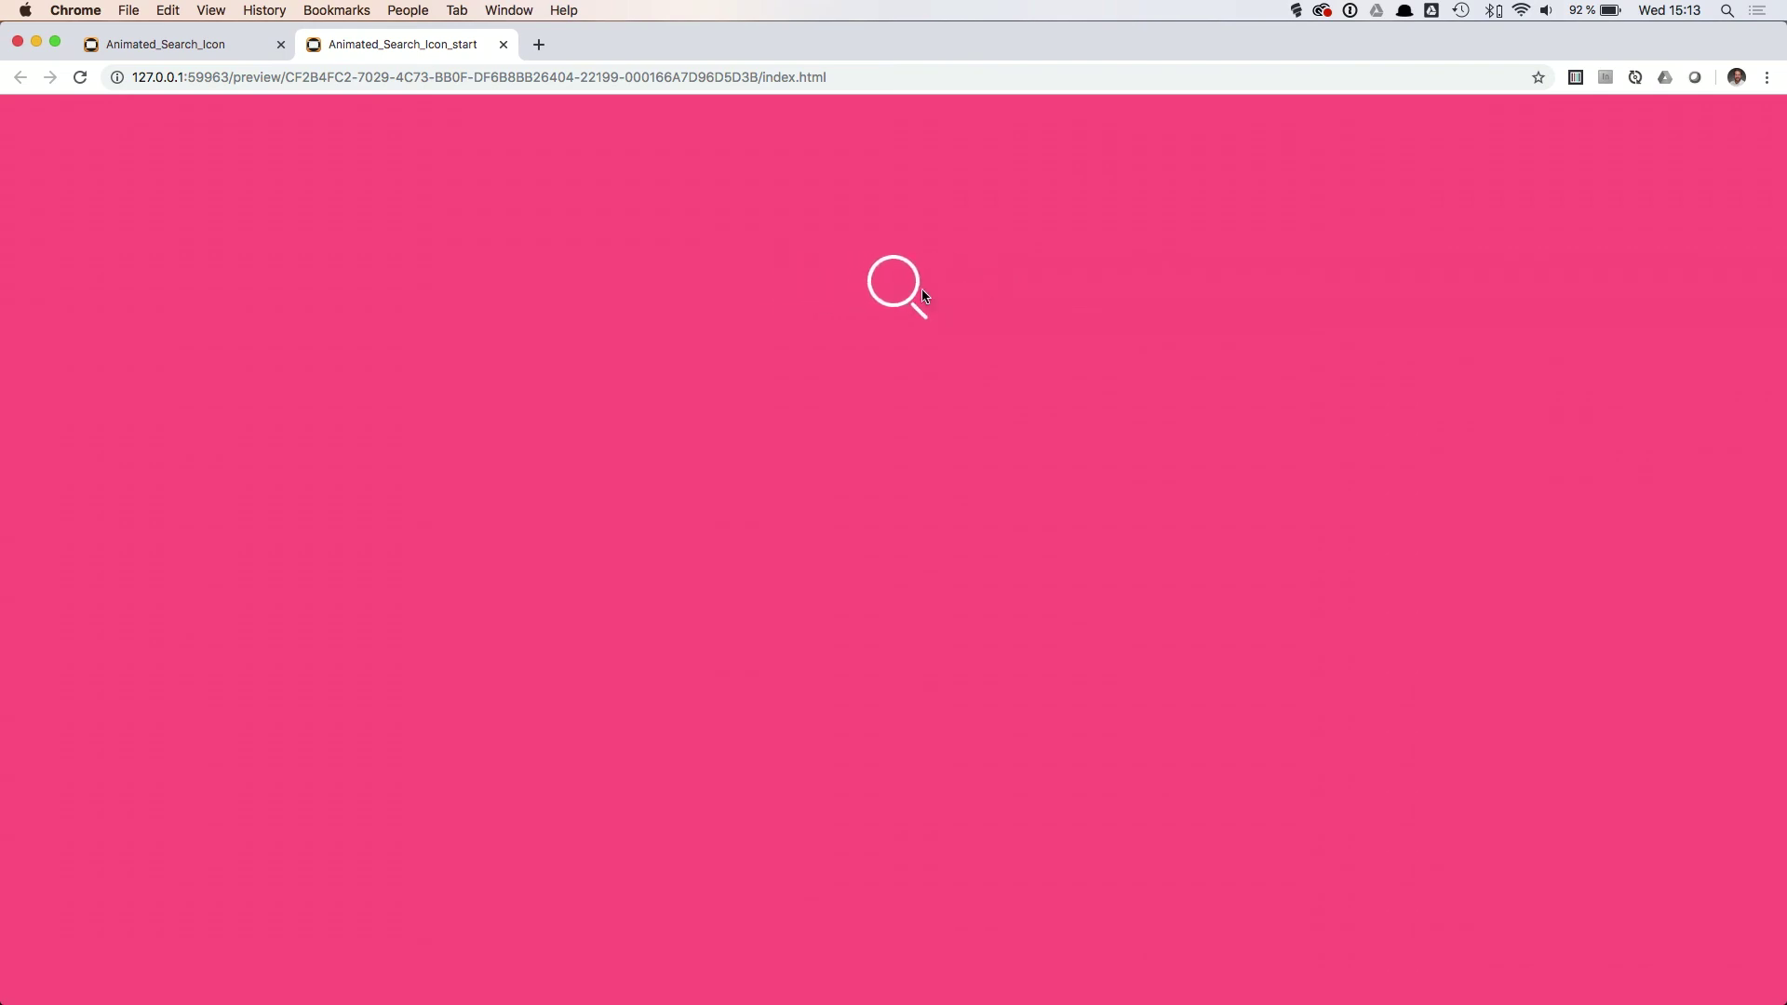
{"action": "left_click", "coordinate": [895, 296]}
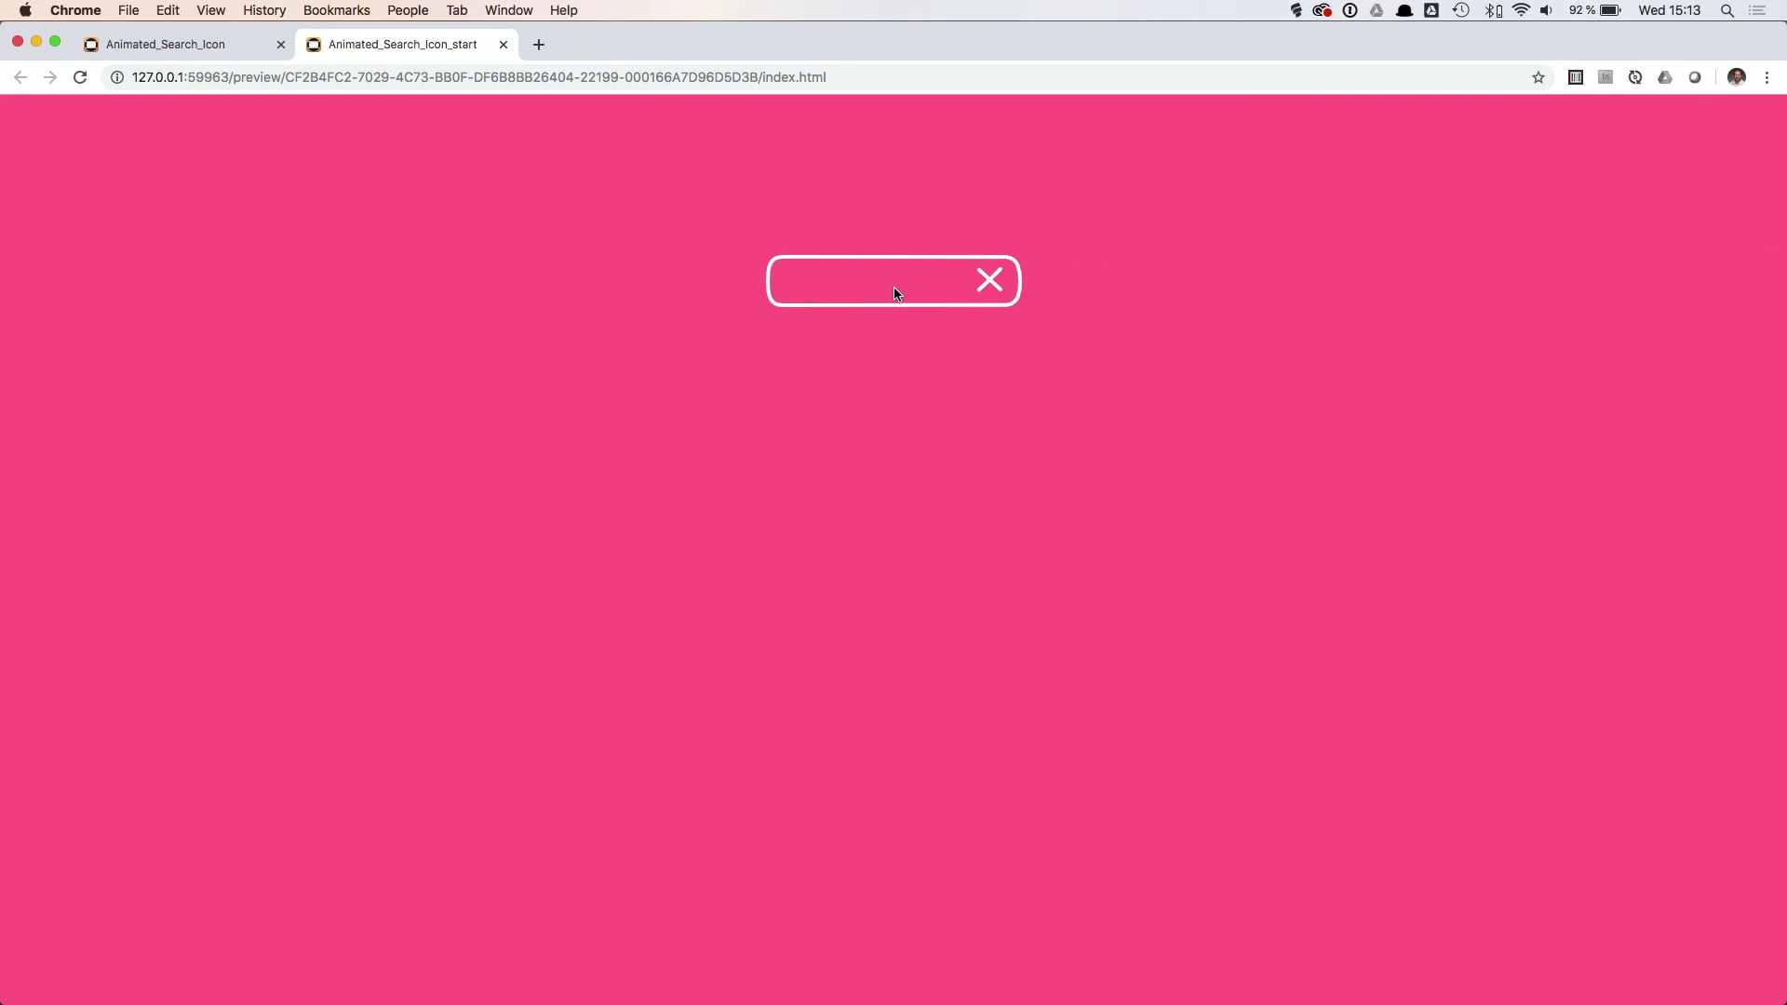